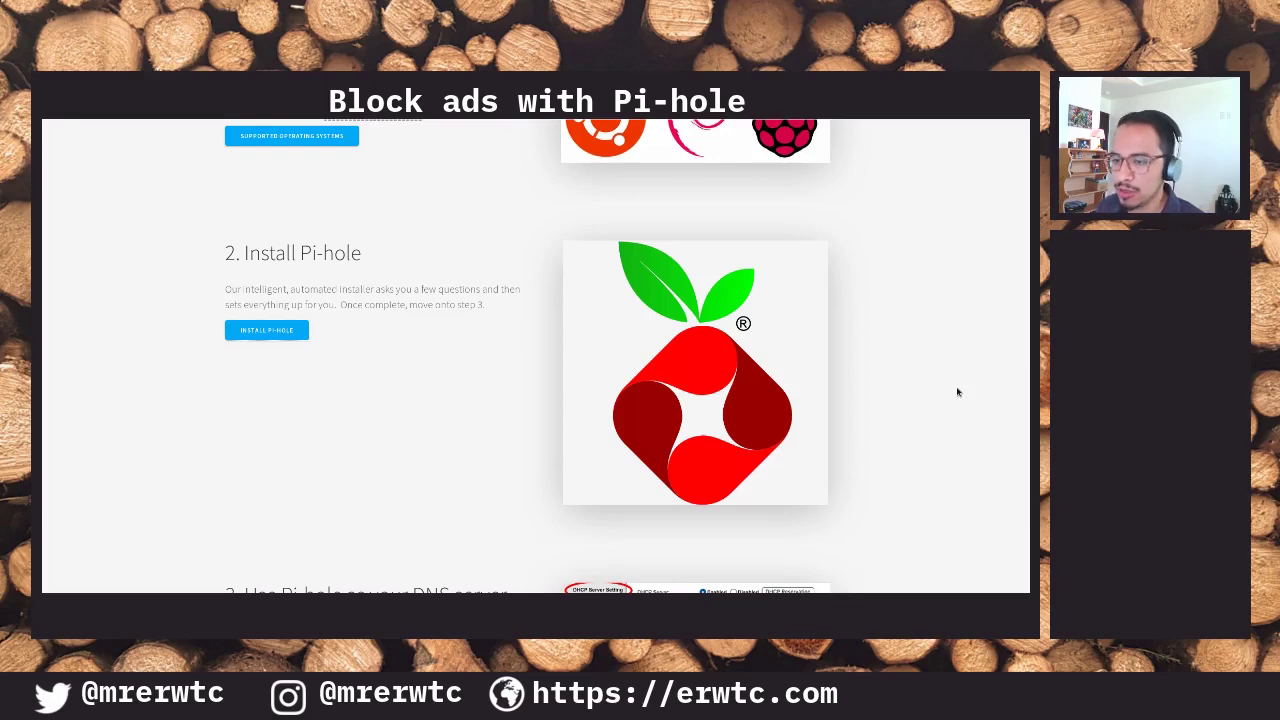
# Scroll down the homepage past install steps 1–4 and the feature cards to the Web Interface dashboard preview
pyautogui.scroll(-2, 957, 392)
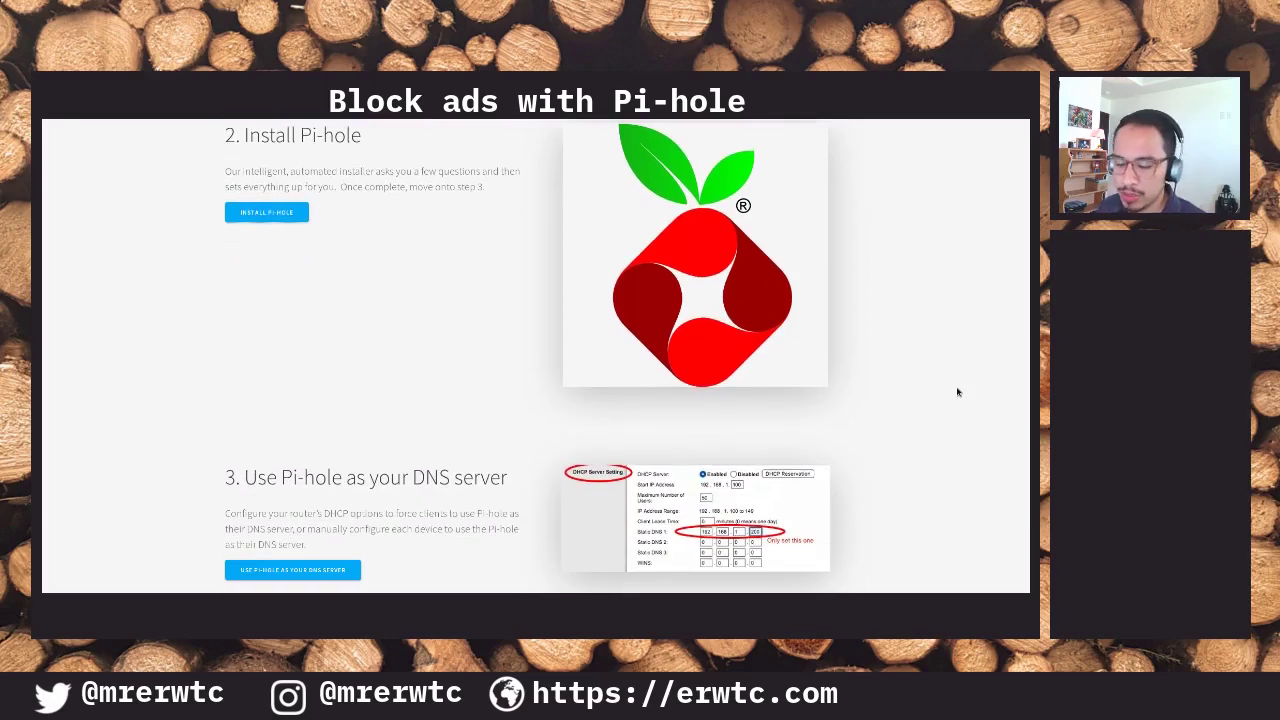
pyautogui.scroll(-3, 957, 392)
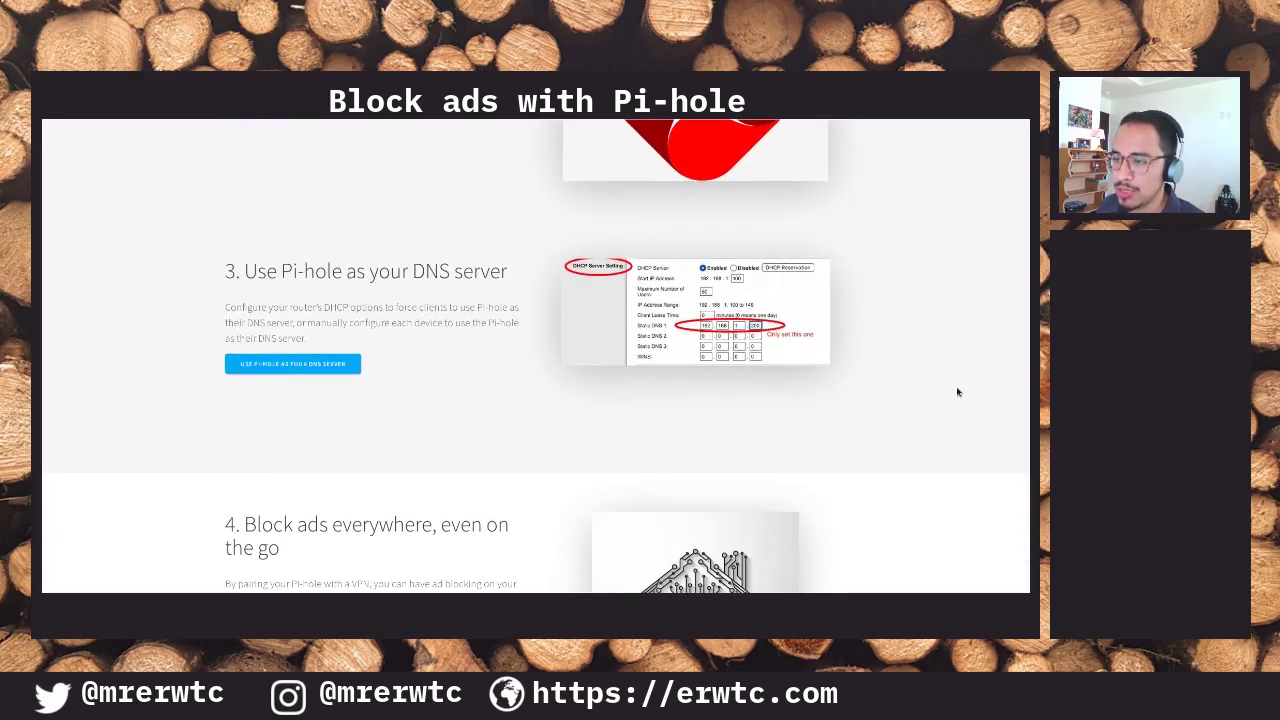
pyautogui.scroll(-5, 957, 392)
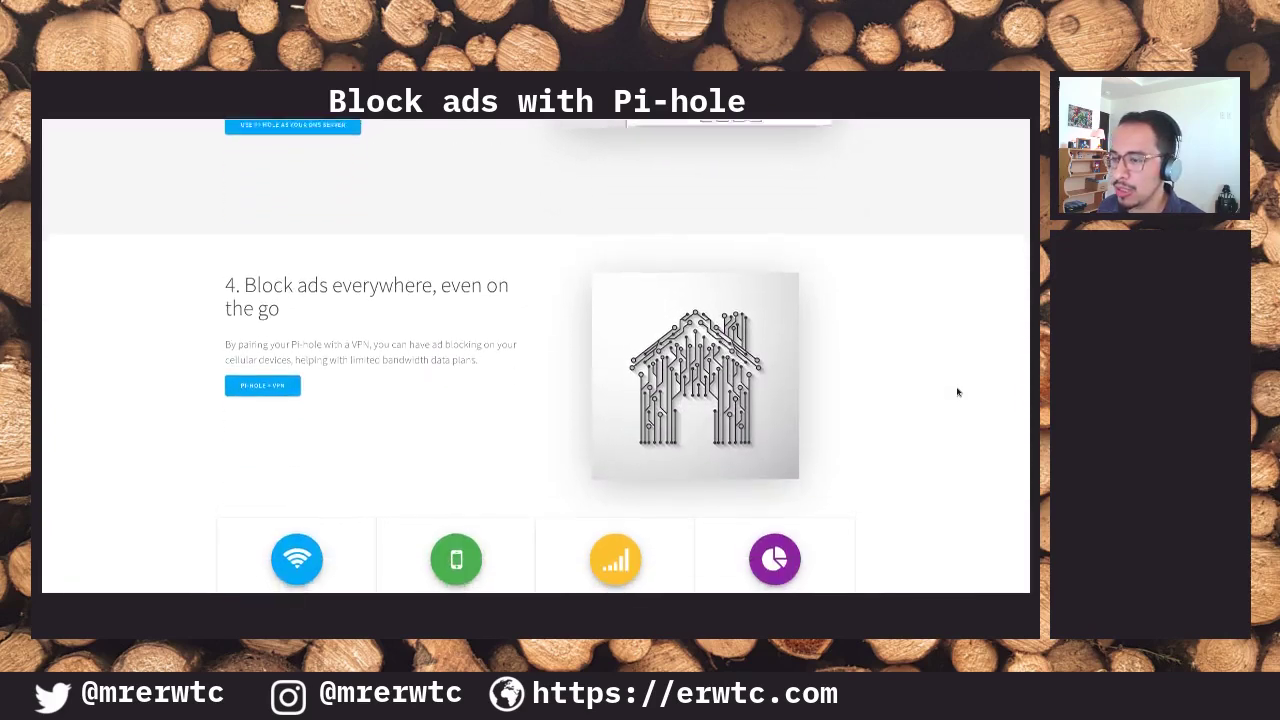
pyautogui.scroll(-1, 957, 392)
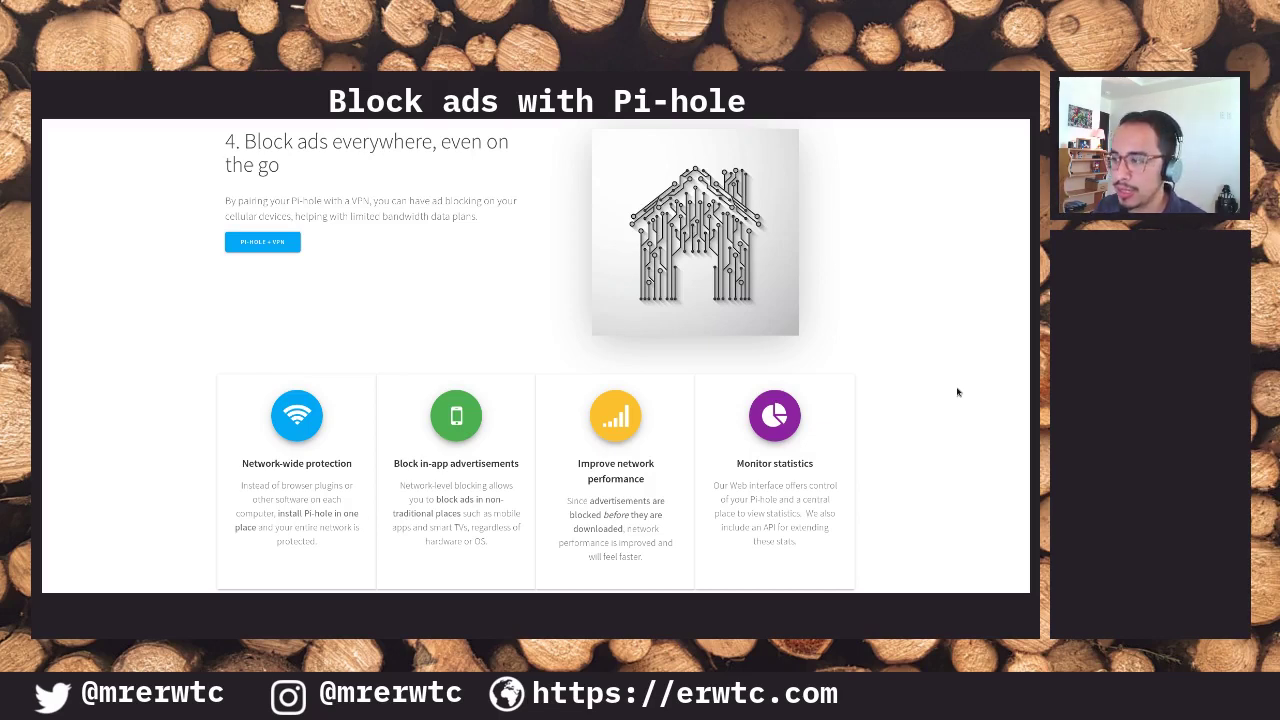
pyautogui.scroll(-5, 957, 392)
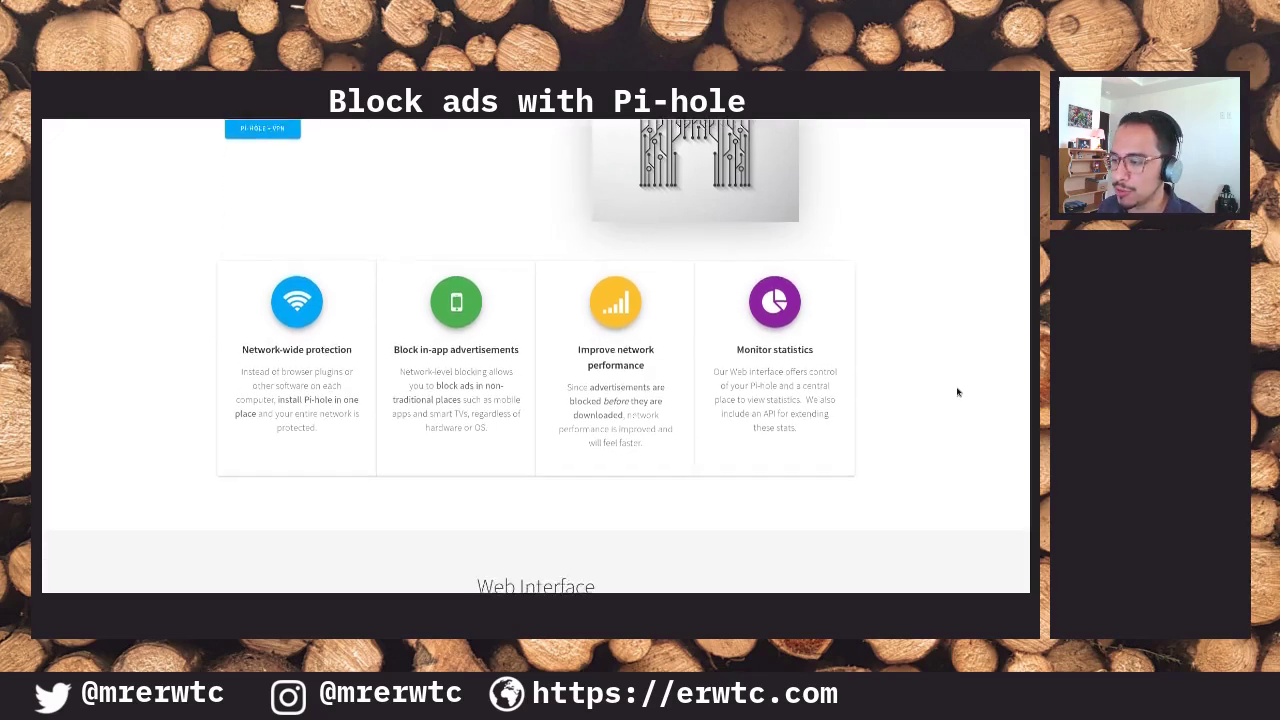
pyautogui.scroll(-2, 957, 392)
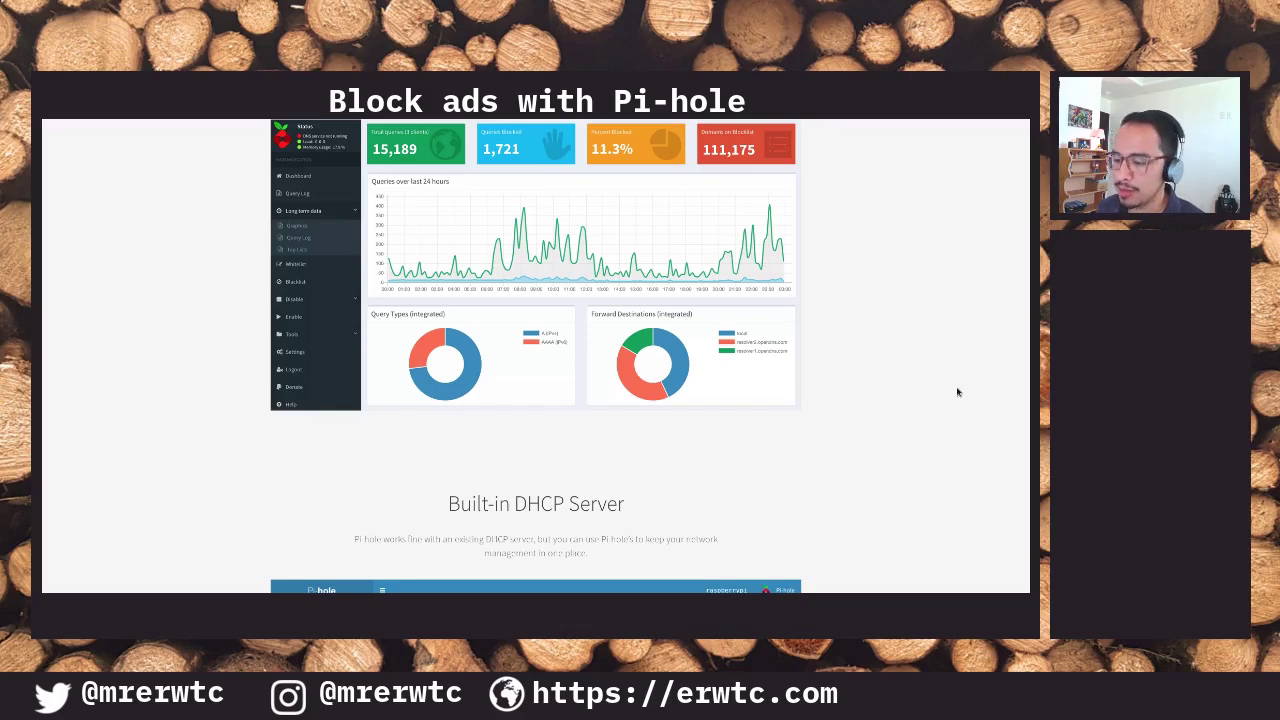
# Scroll down through the DHCP, blacklist, query log, audit log and Privacy Modes sections
pyautogui.scroll(-8, 957, 392)
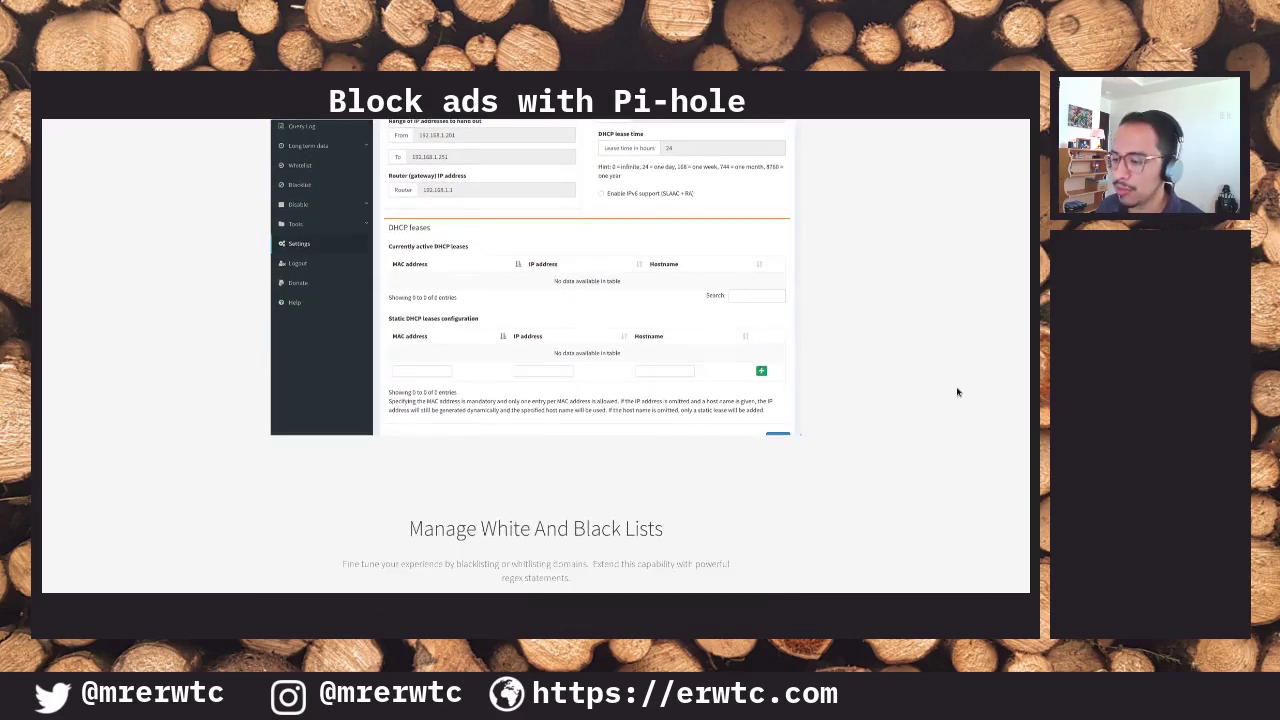
pyautogui.scroll(-6, 957, 392)
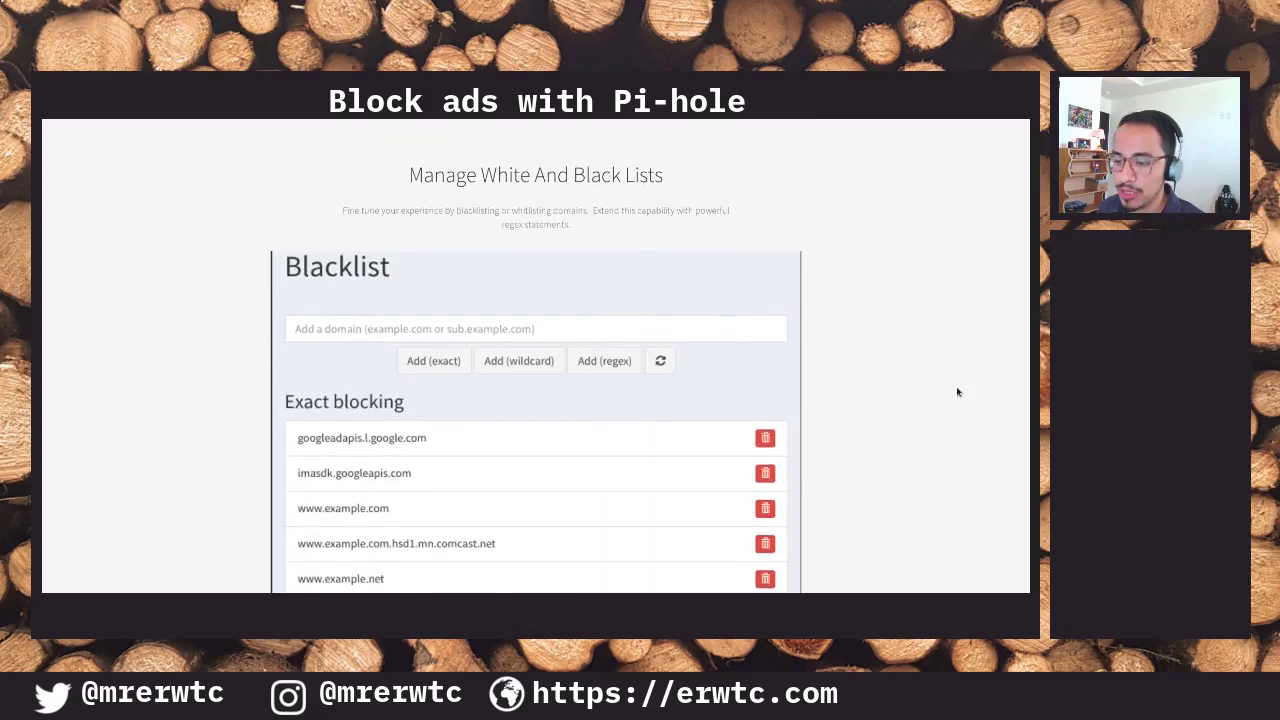
pyautogui.scroll(-6, 957, 392)
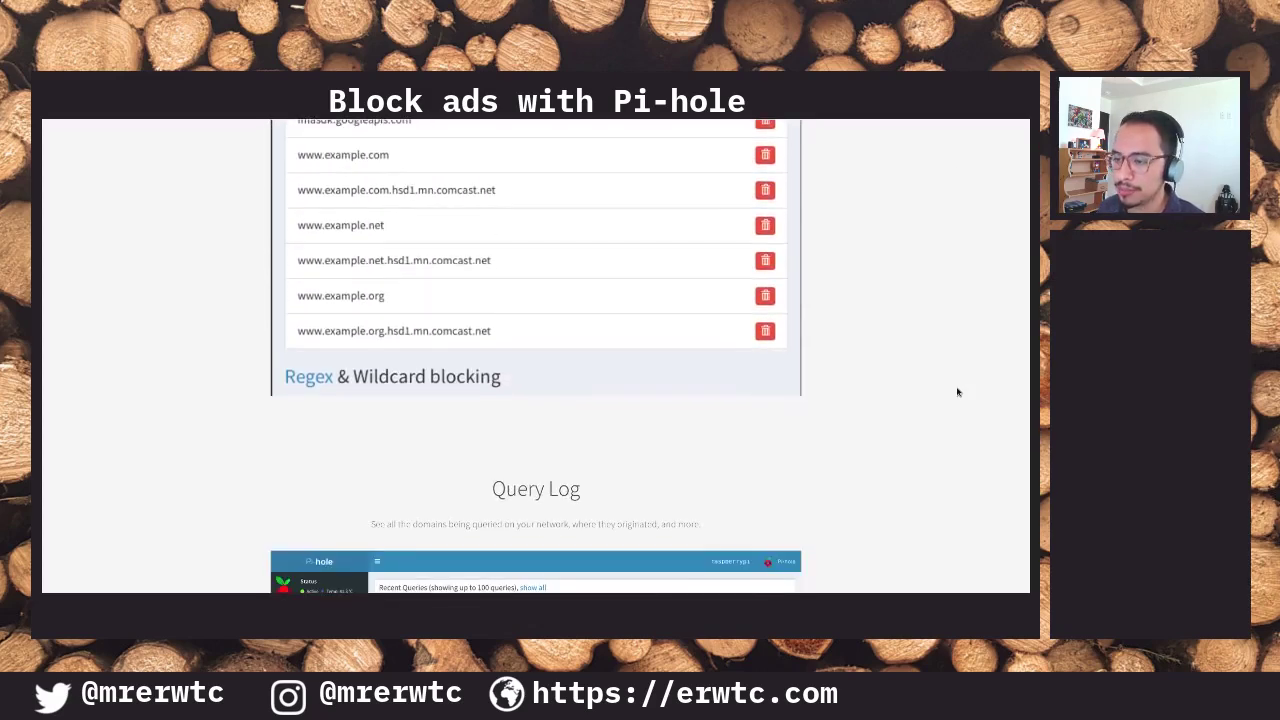
pyautogui.scroll(-10, 957, 392)
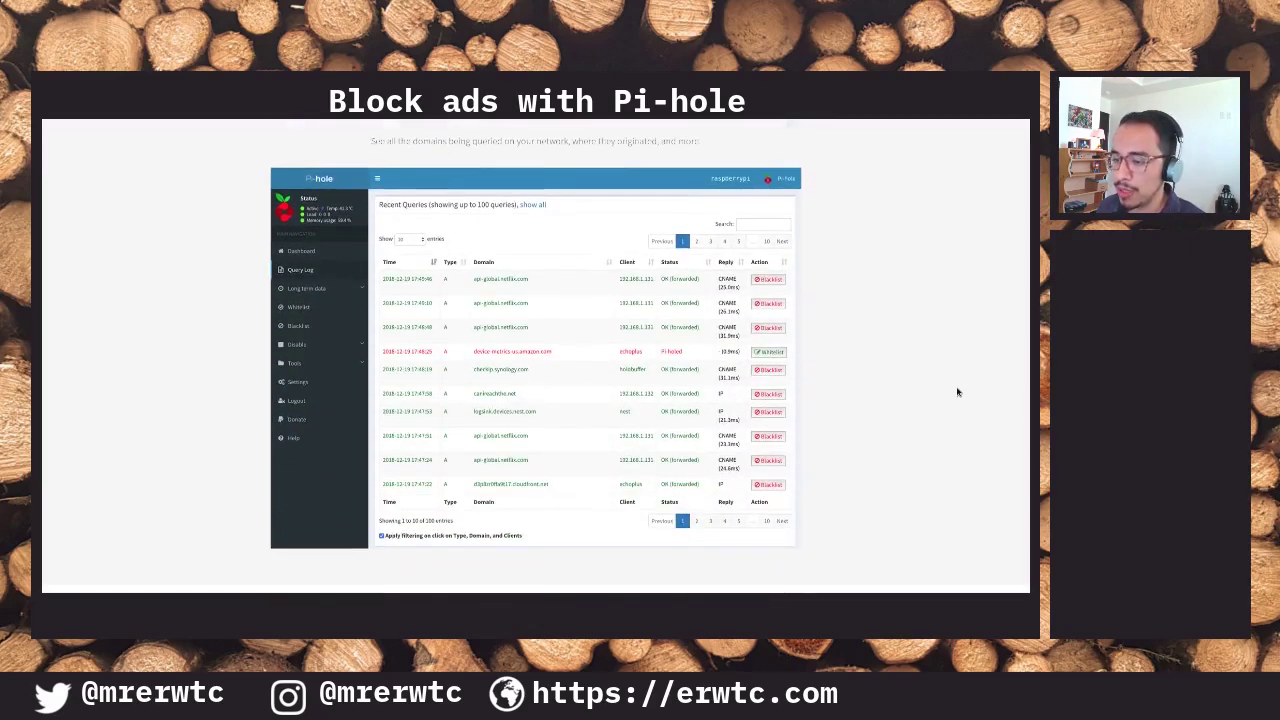
pyautogui.scroll(-10, 957, 392)
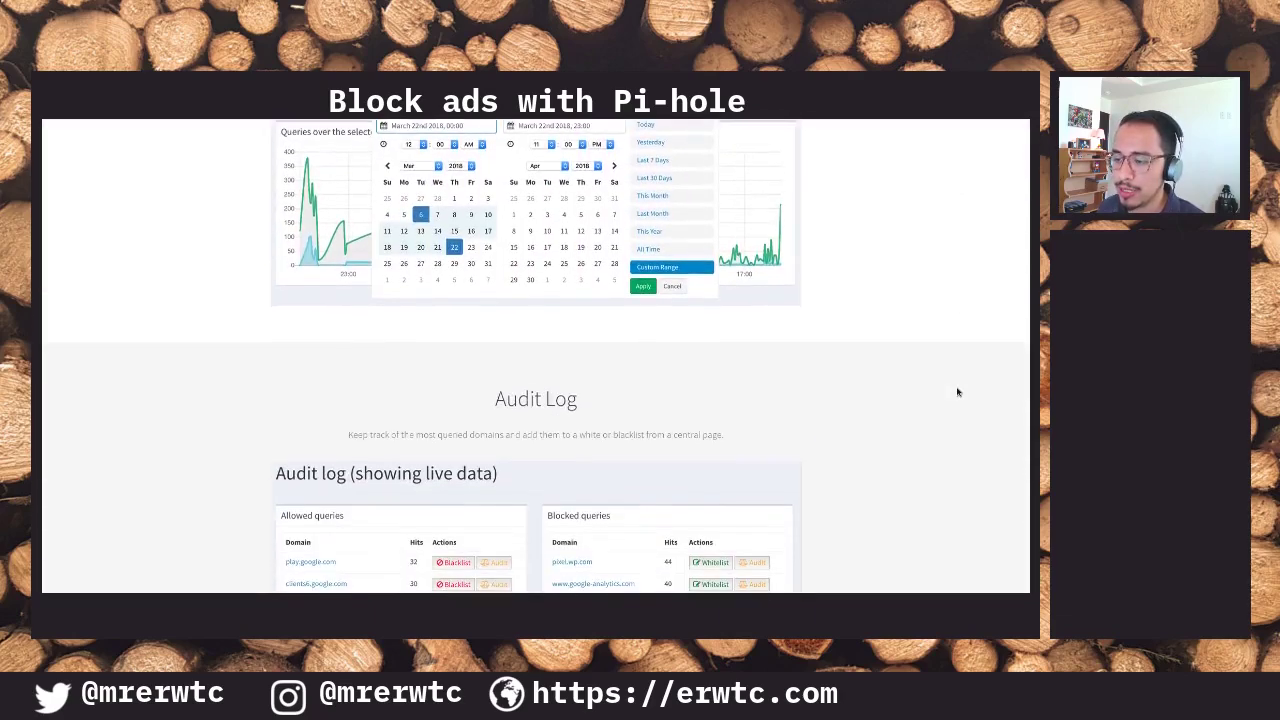
pyautogui.scroll(-3, 957, 392)
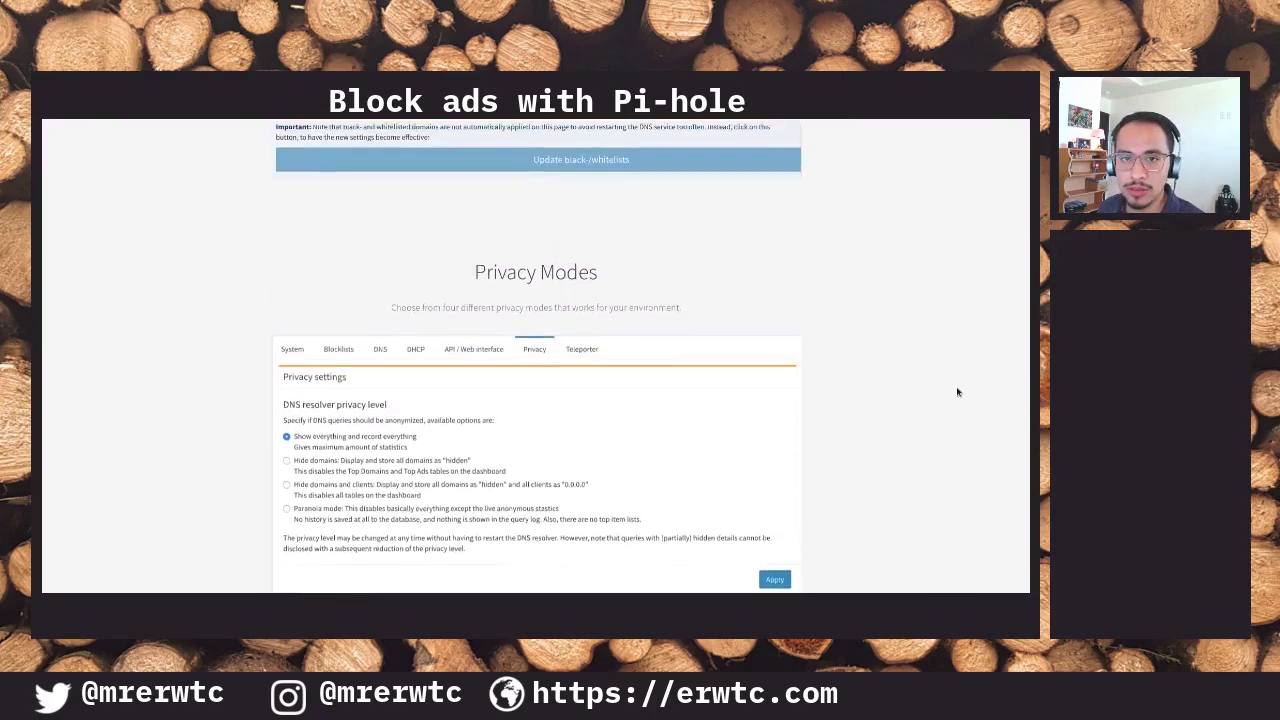
# Scroll back up to the top banner of the homepage
pyautogui.scroll(20, 957, 392)
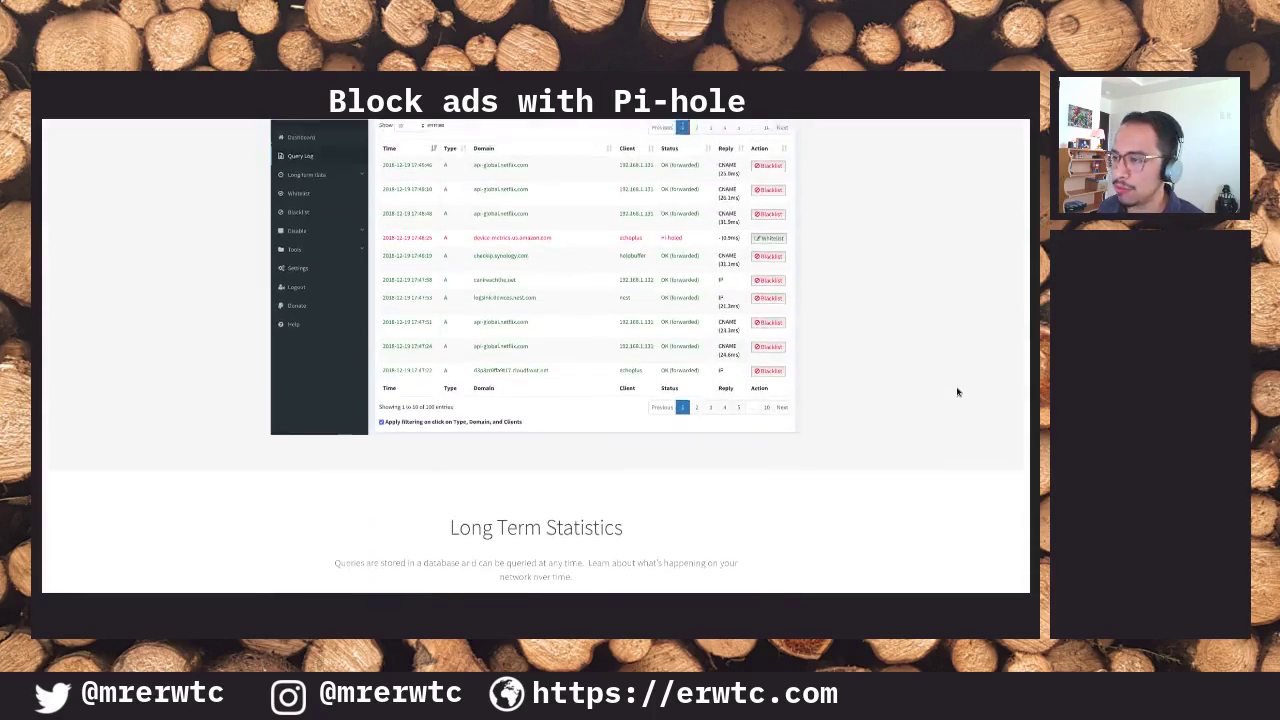
pyautogui.scroll(15, 957, 392)
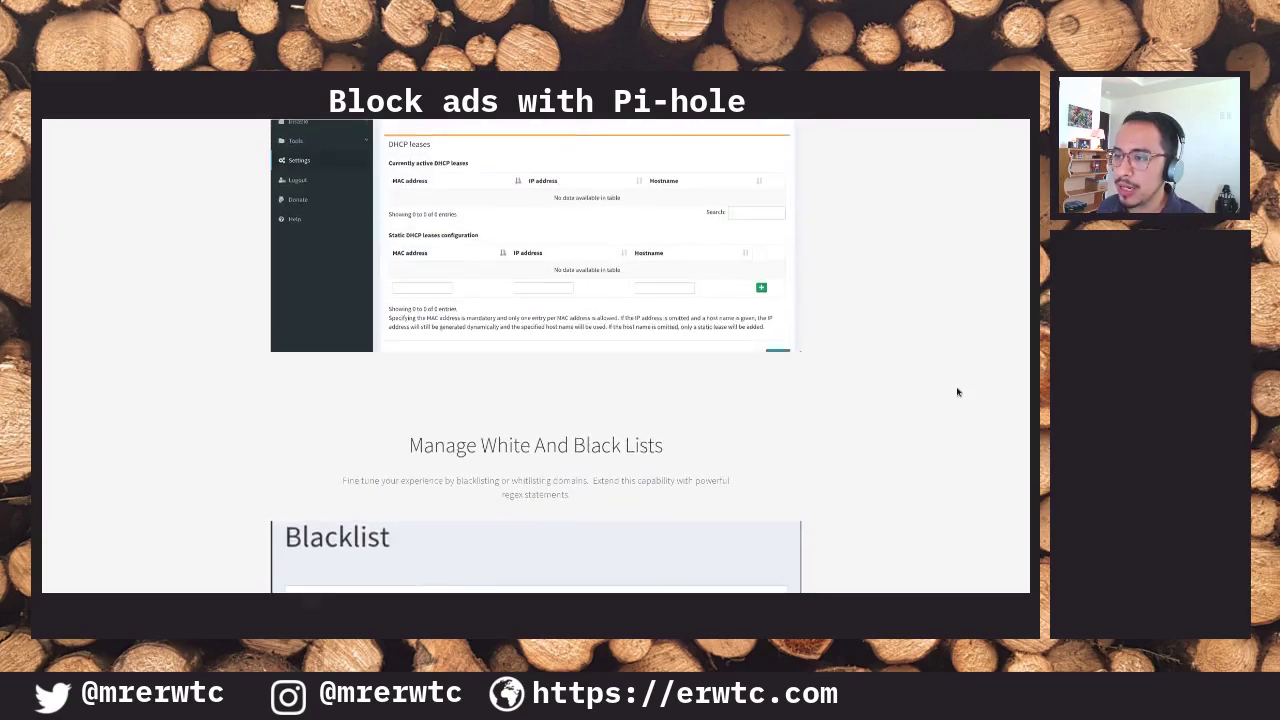
pyautogui.scroll(15, 957, 392)
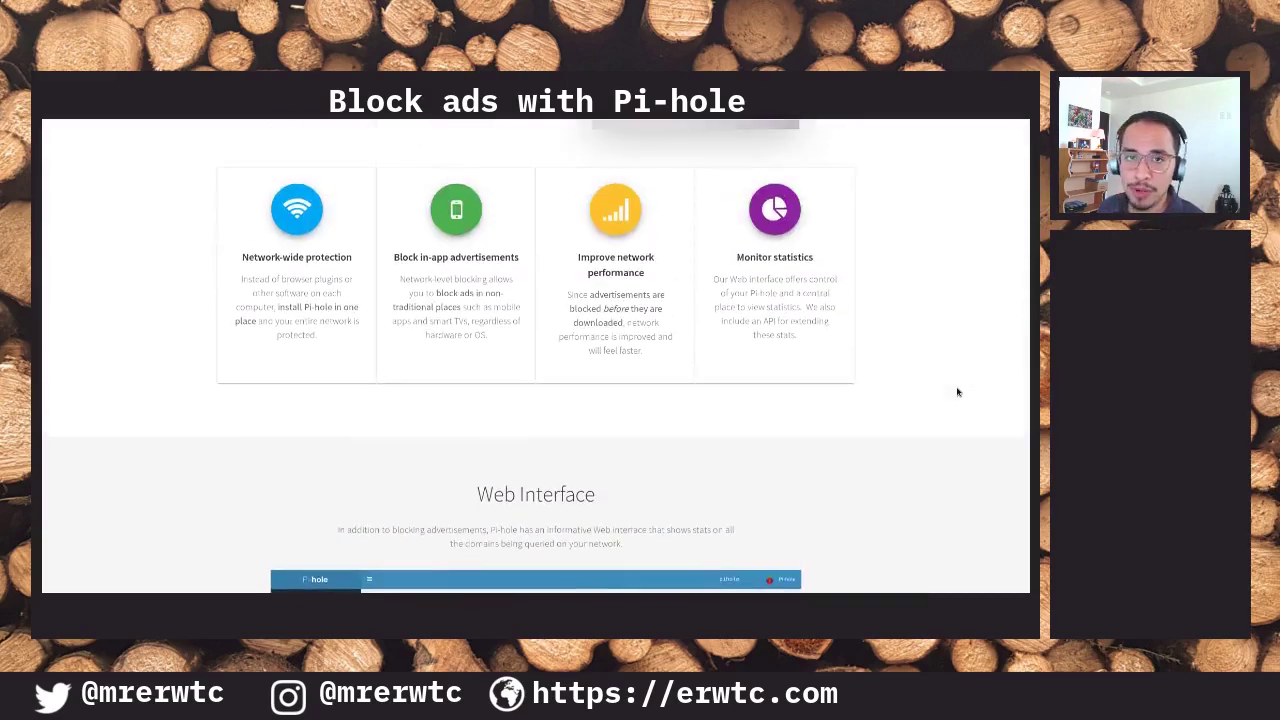
pyautogui.scroll(10, 957, 392)
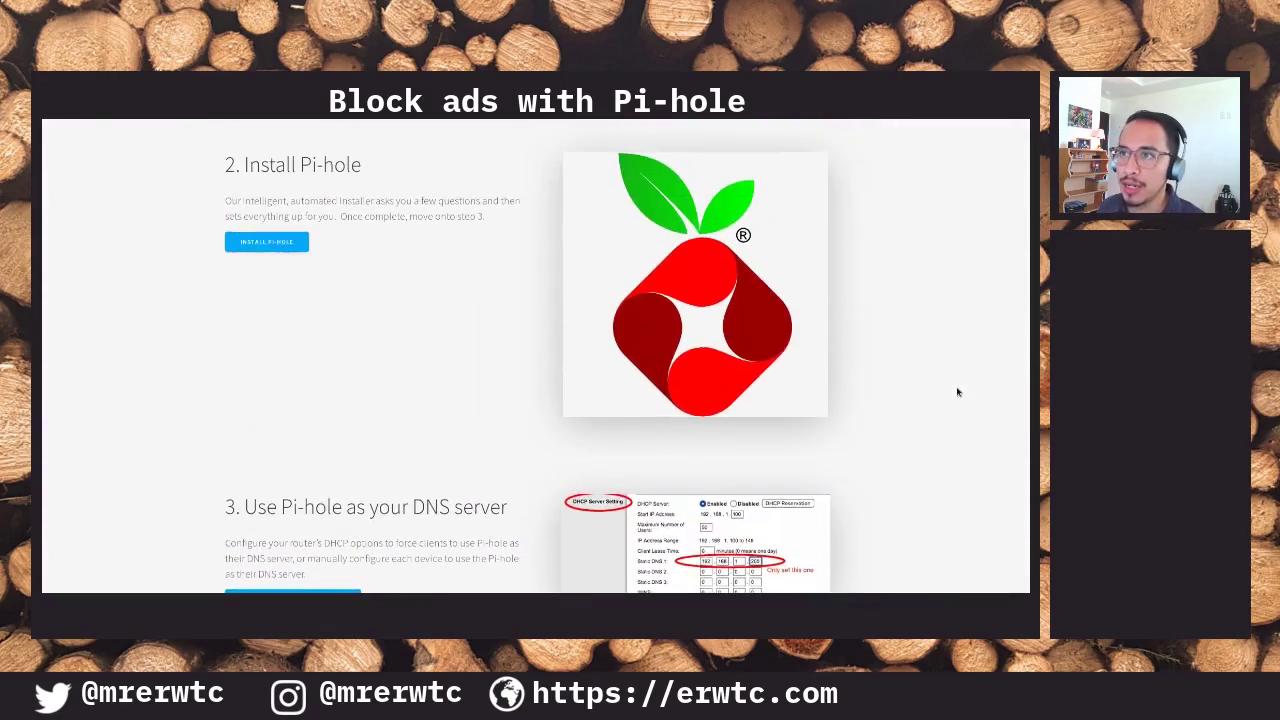
pyautogui.scroll(5, 957, 392)
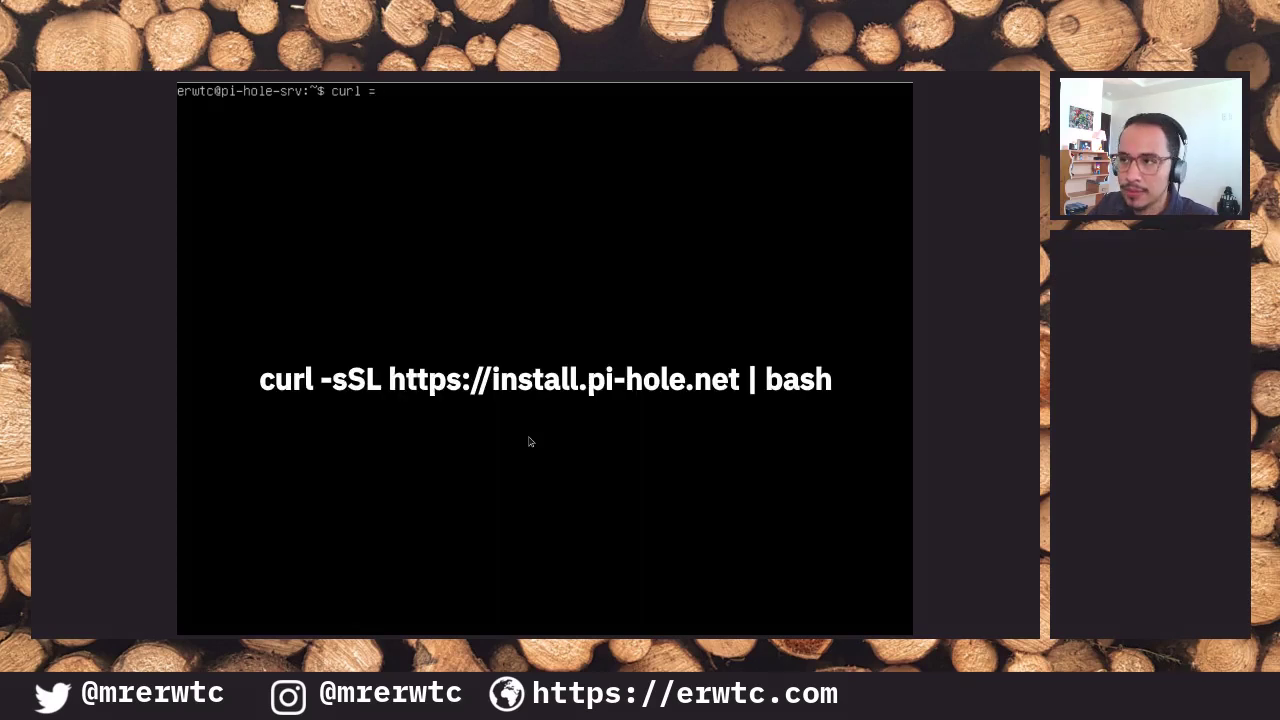
pyautogui.write('sSL')
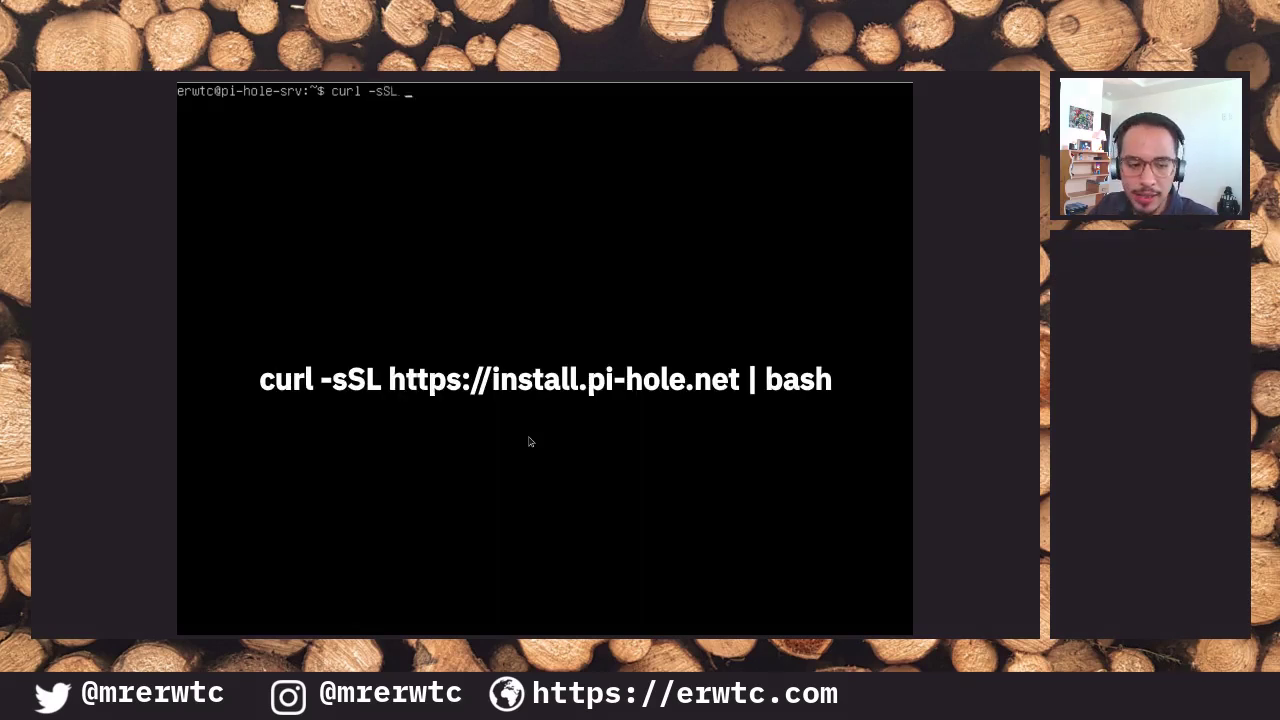
pyautogui.write(' https://i')
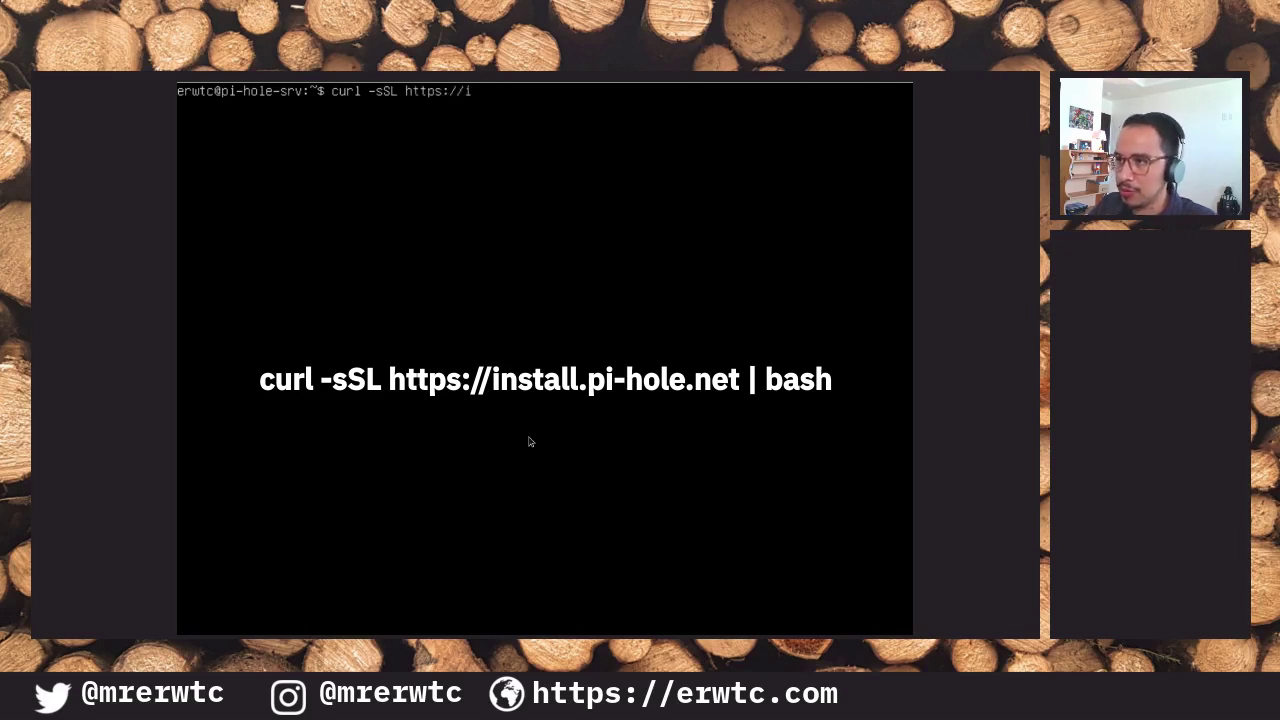
pyautogui.write('nstall.')
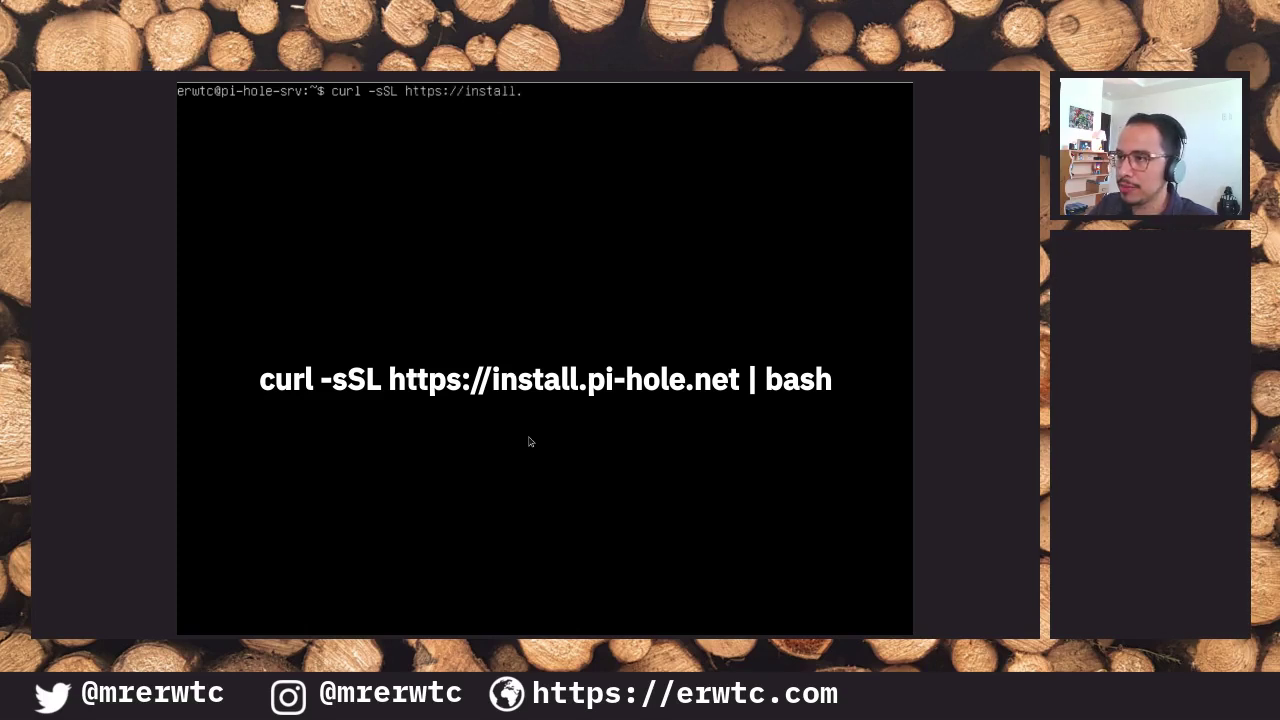
pyautogui.write('pi-hole.net')
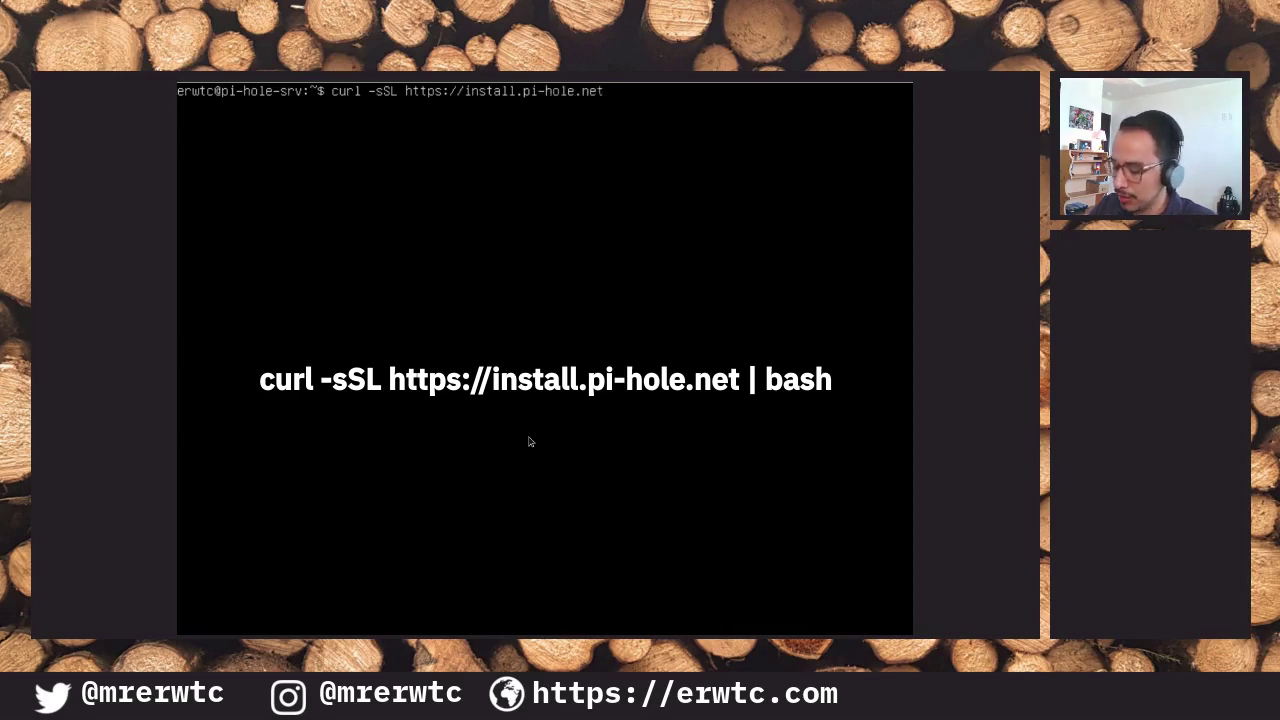
pyautogui.write(' | bash')
pyautogui.press('Return')
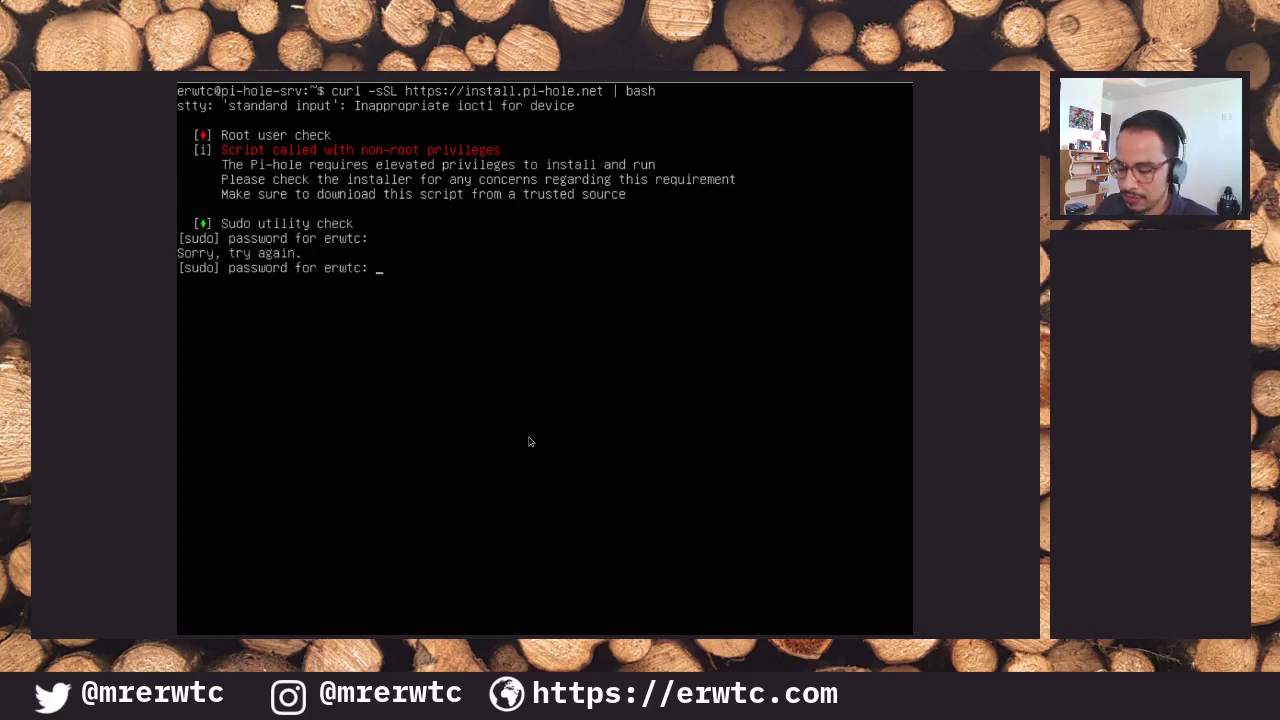
# Submit the sudo password and get through the welcome, donation and static IP notices
pyautogui.press('Return')
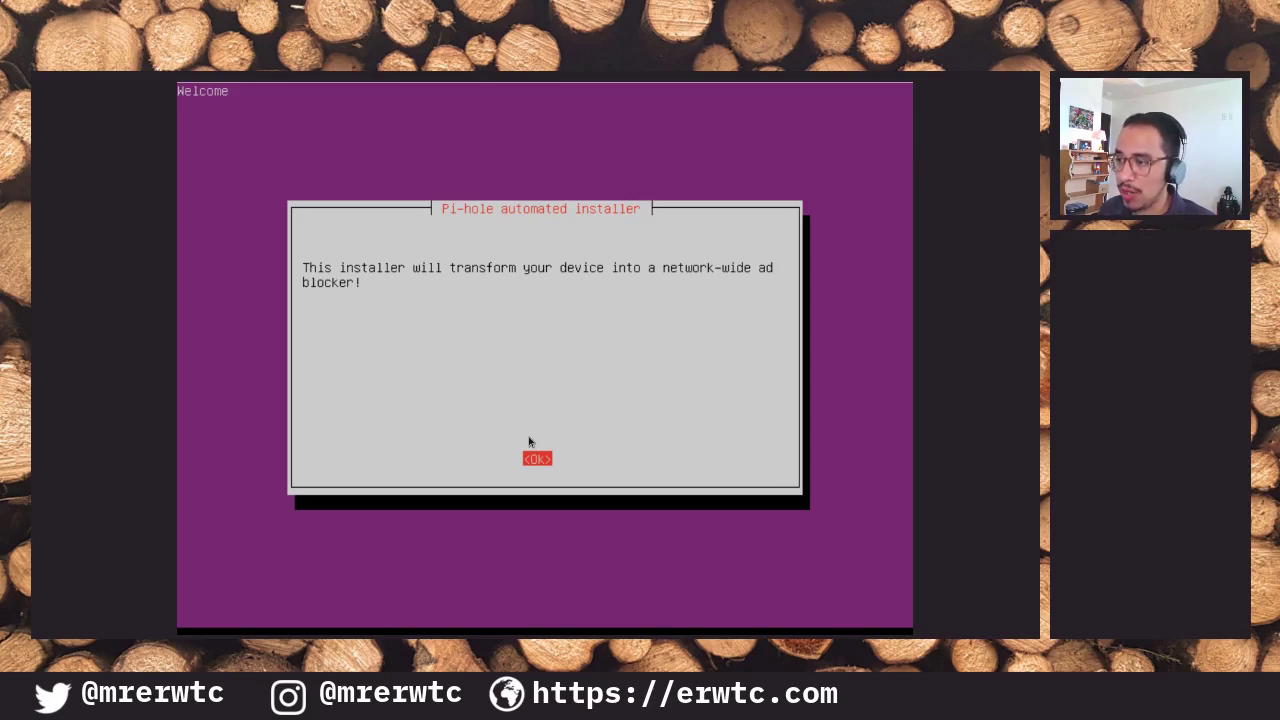
pyautogui.press('Return')
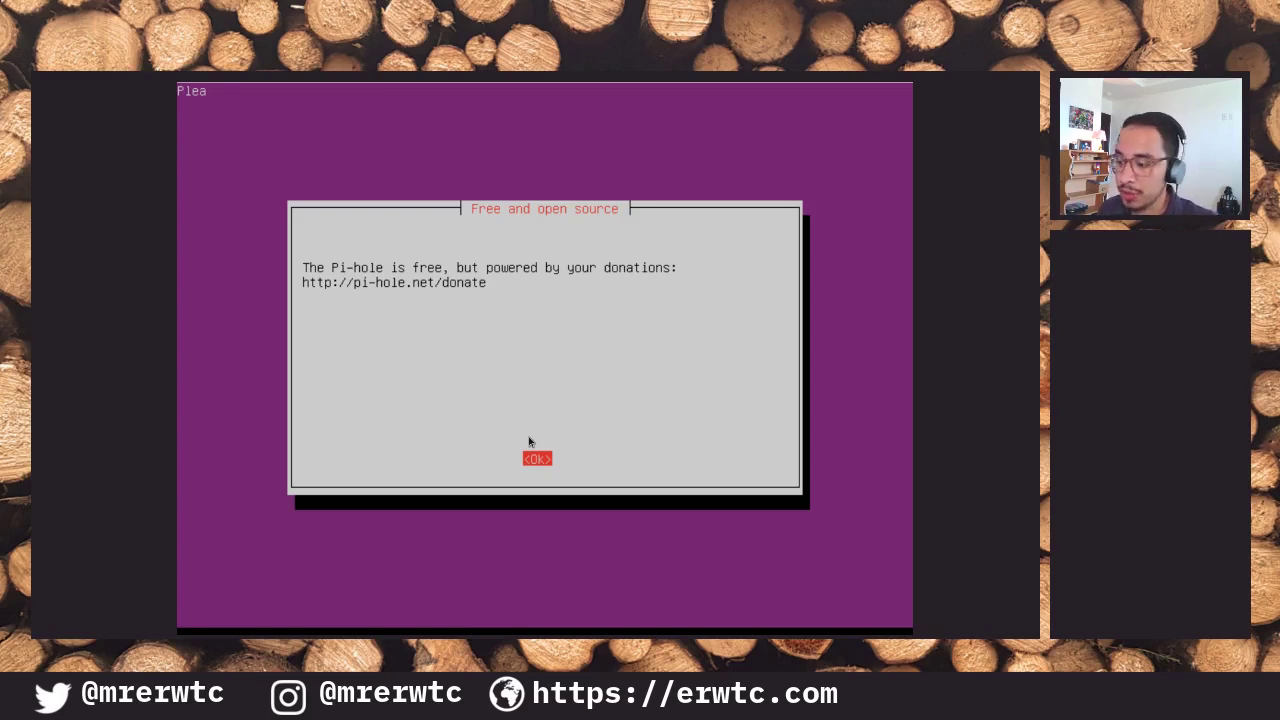
pyautogui.press('Return')
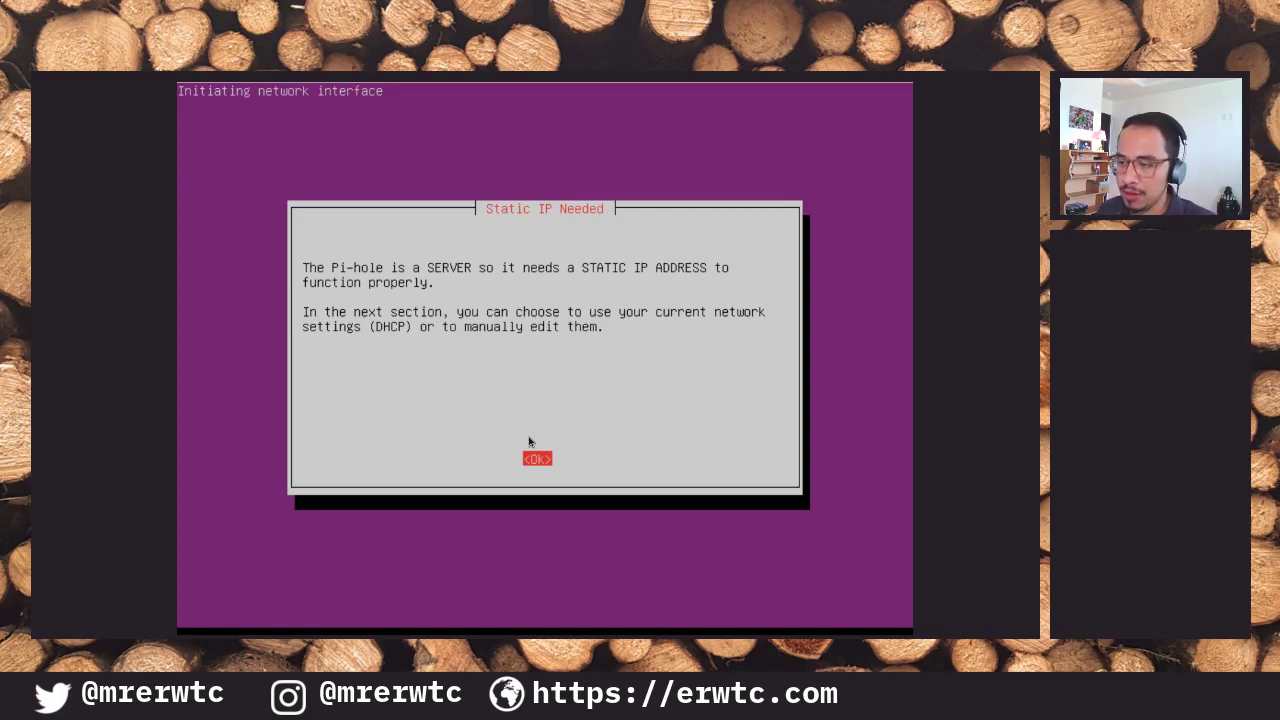
pyautogui.press('Return')
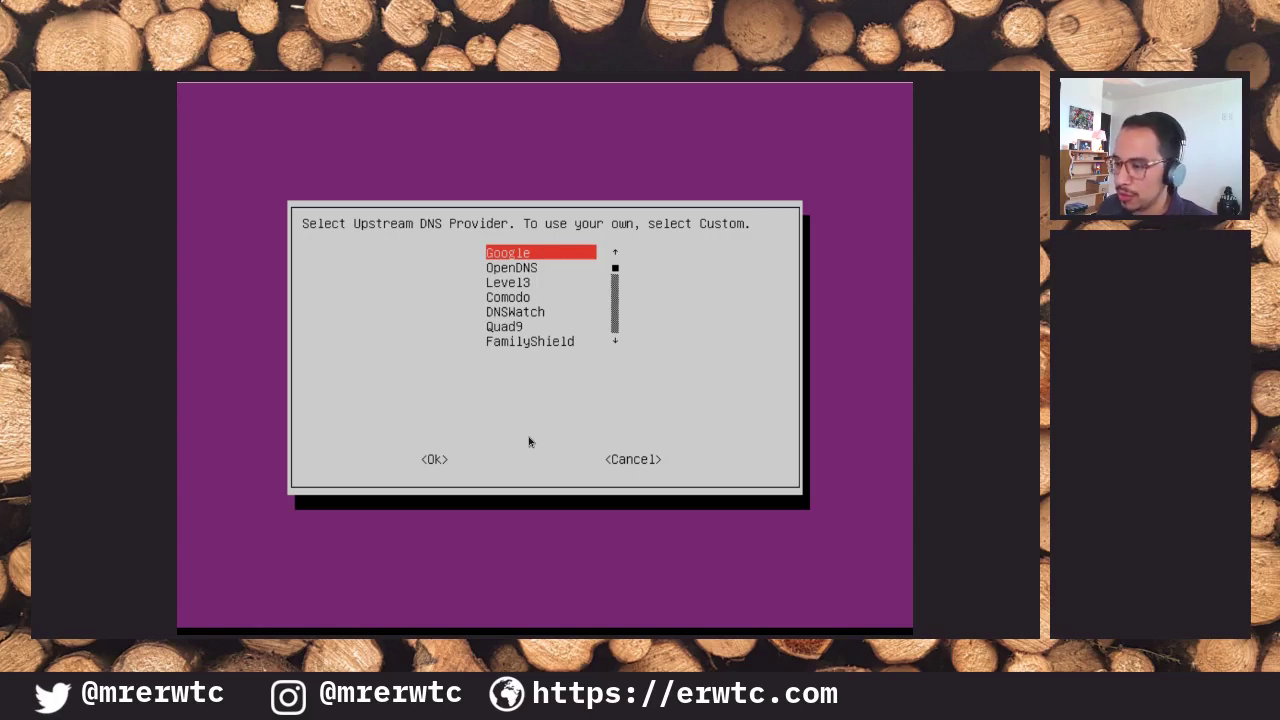
# Accept Google as upstream DNS provider and confirm all seven third-party blocklists
pyautogui.press('Return')
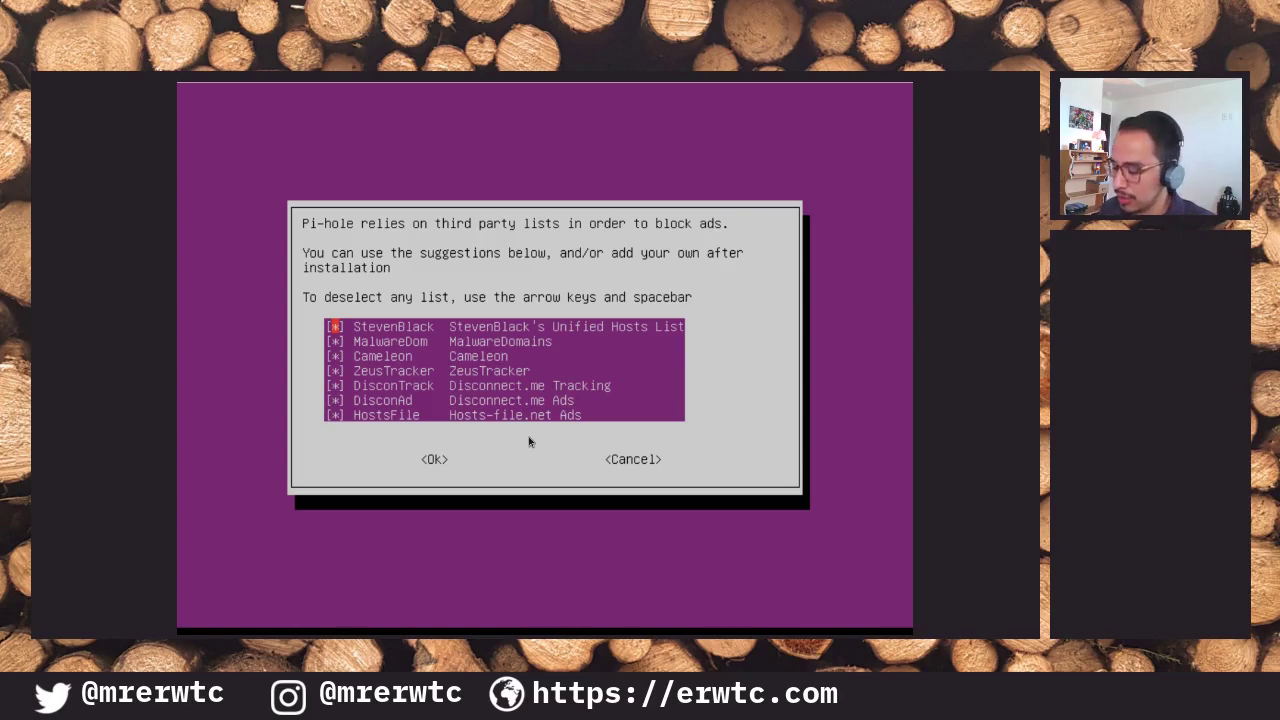
pyautogui.press('Down')
pyautogui.press('Down')
pyautogui.press('Down')
pyautogui.press('Down')
pyautogui.press('Down')
pyautogui.press('Down')
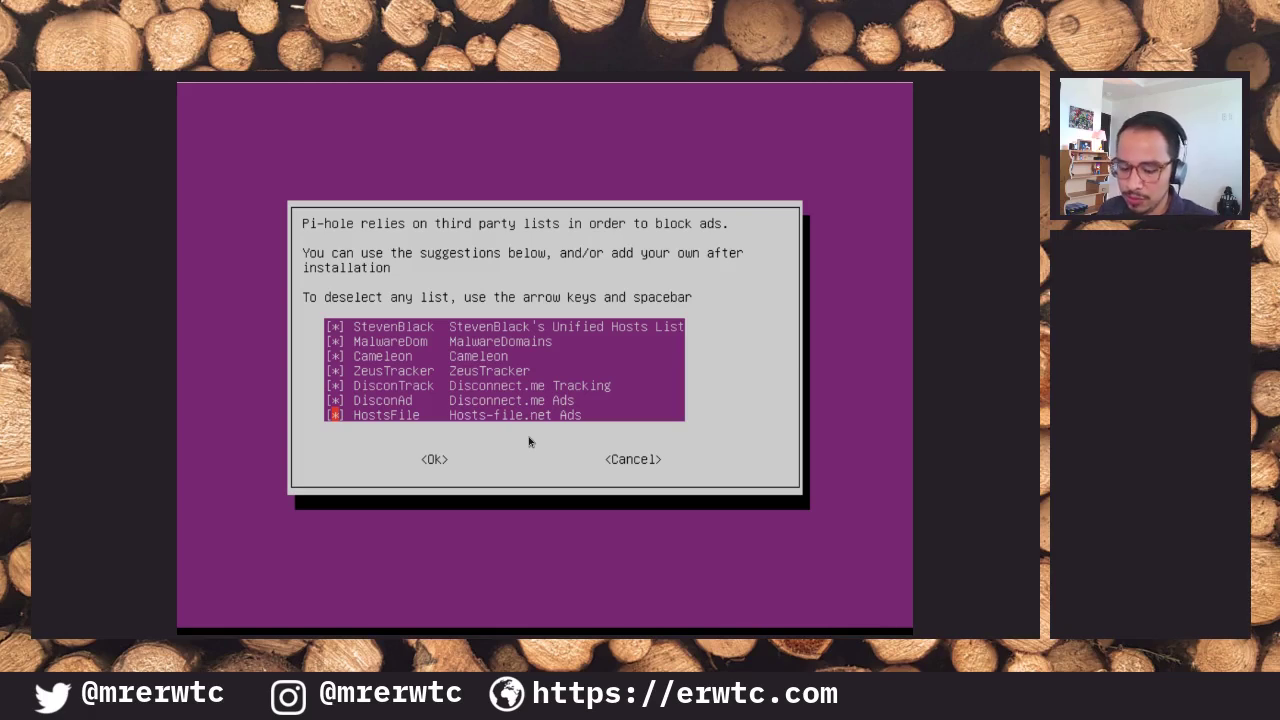
pyautogui.press('Tab')
pyautogui.press('Return')
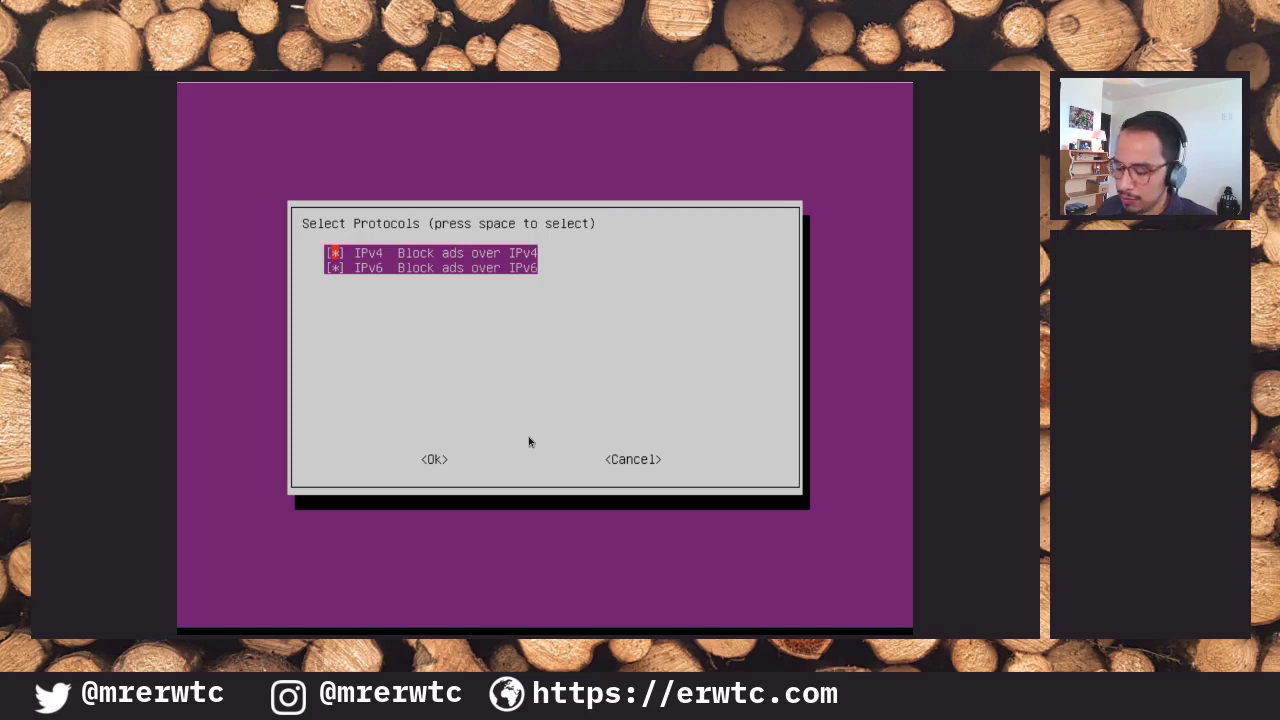
# Confirm both IPv4 and IPv6 in the Select Protocols dialog
pyautogui.press('Tab')
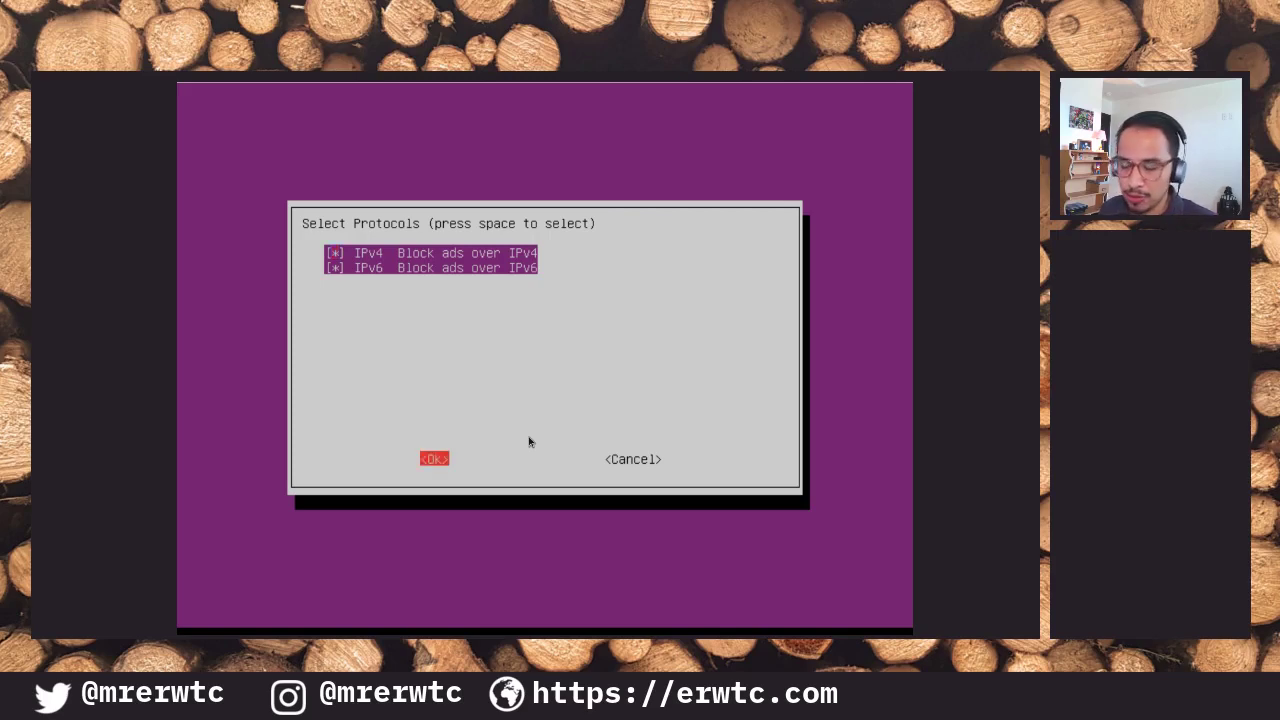
pyautogui.press('Return')
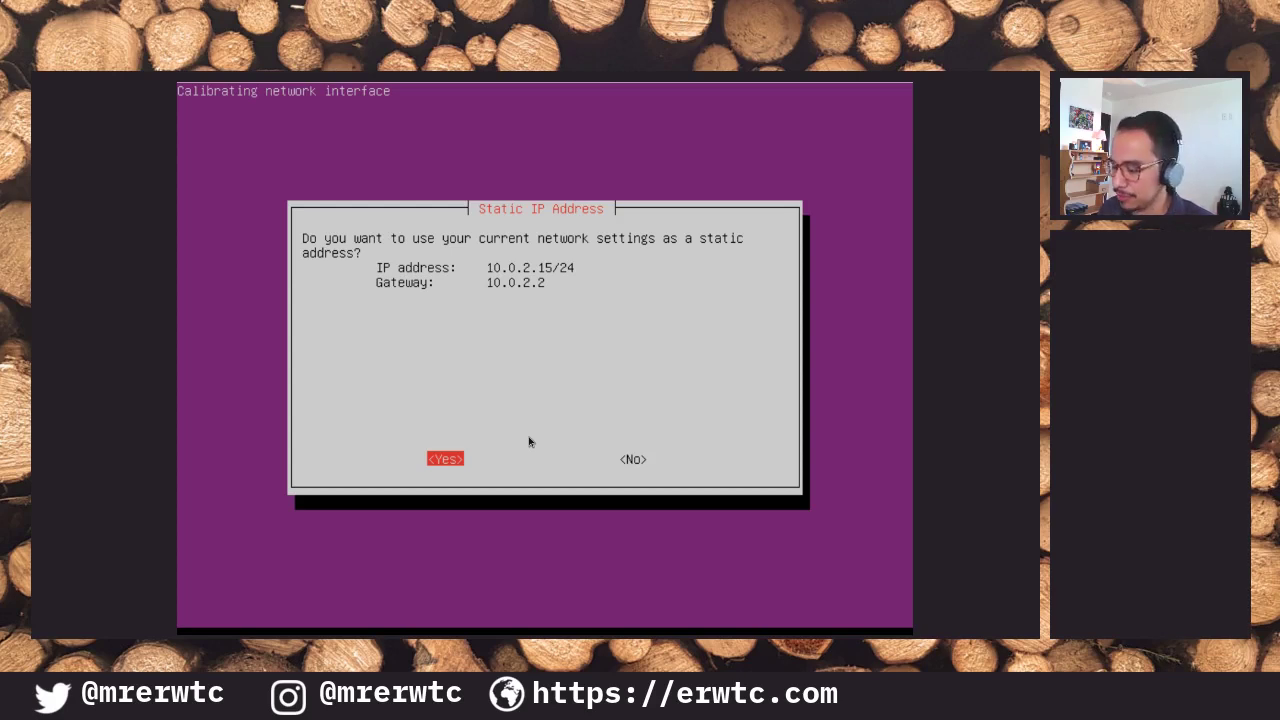
# Keep 10.0.2.15/24 with gateway 10.0.2.2 as the static IP address
pyautogui.press('Return')
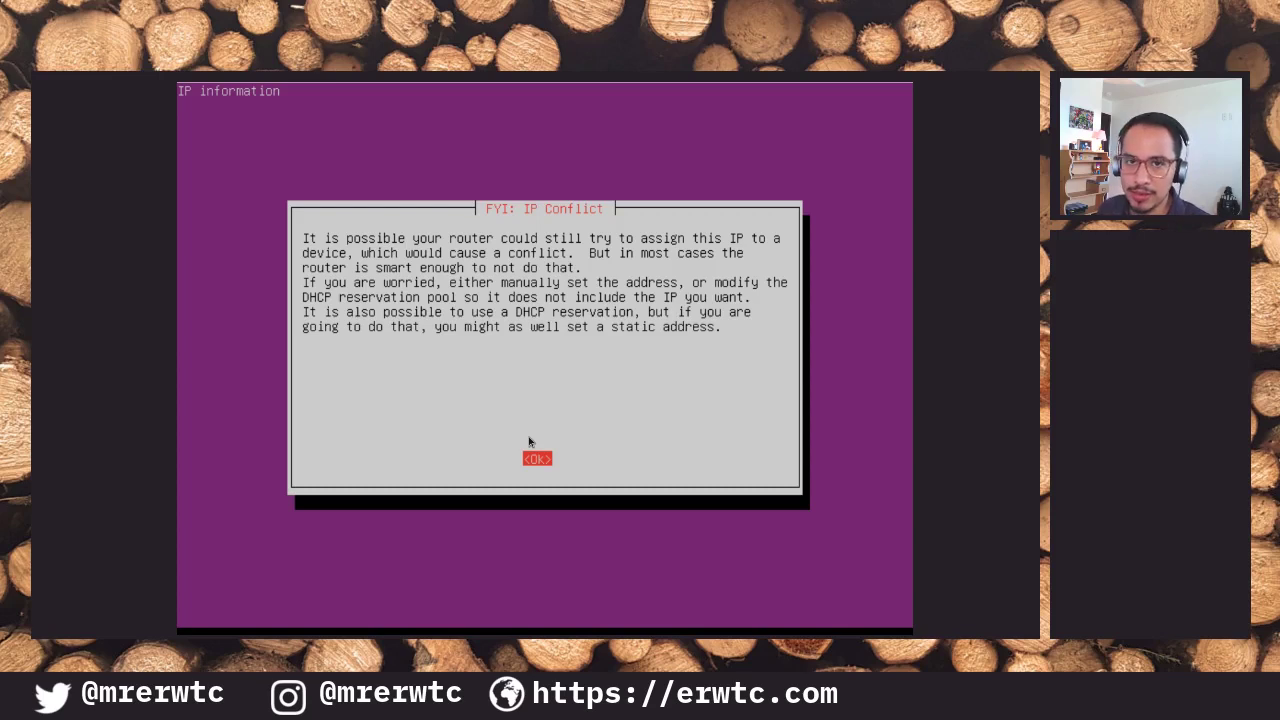
# Dismiss the IP conflict notice and keep the web admin interface On (Recommended)
pyautogui.press('Return')
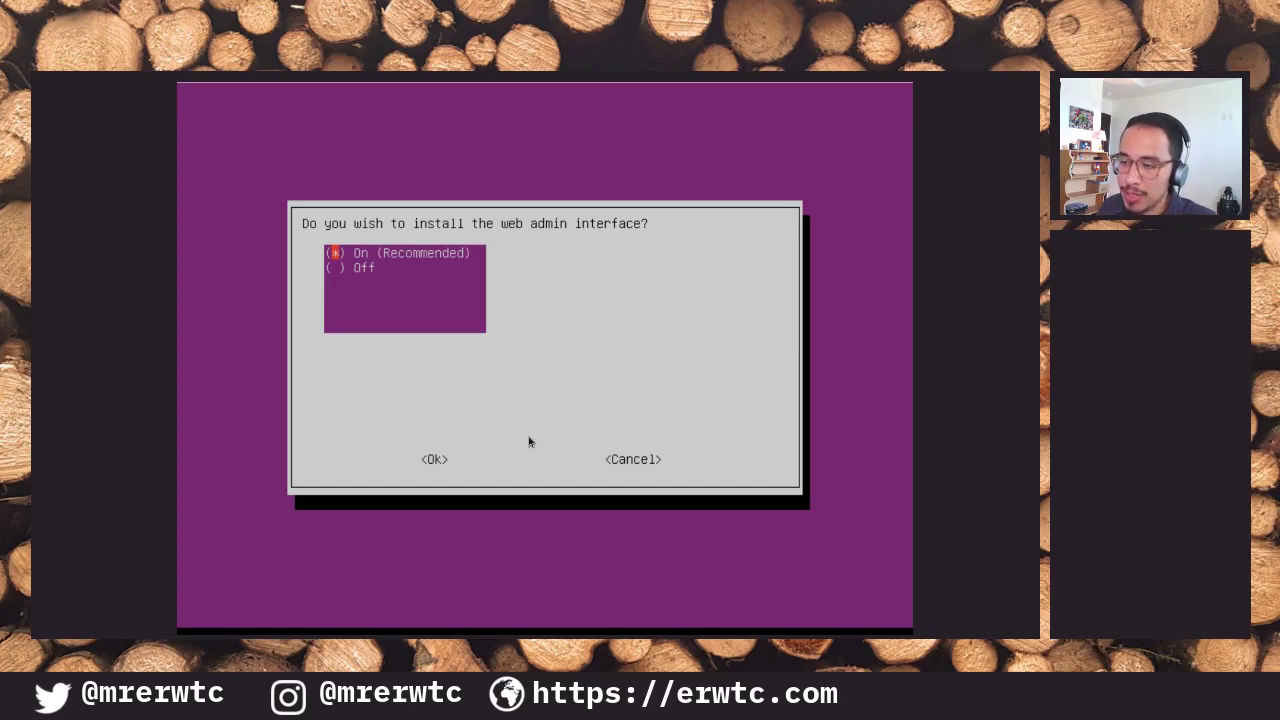
pyautogui.press('Tab')
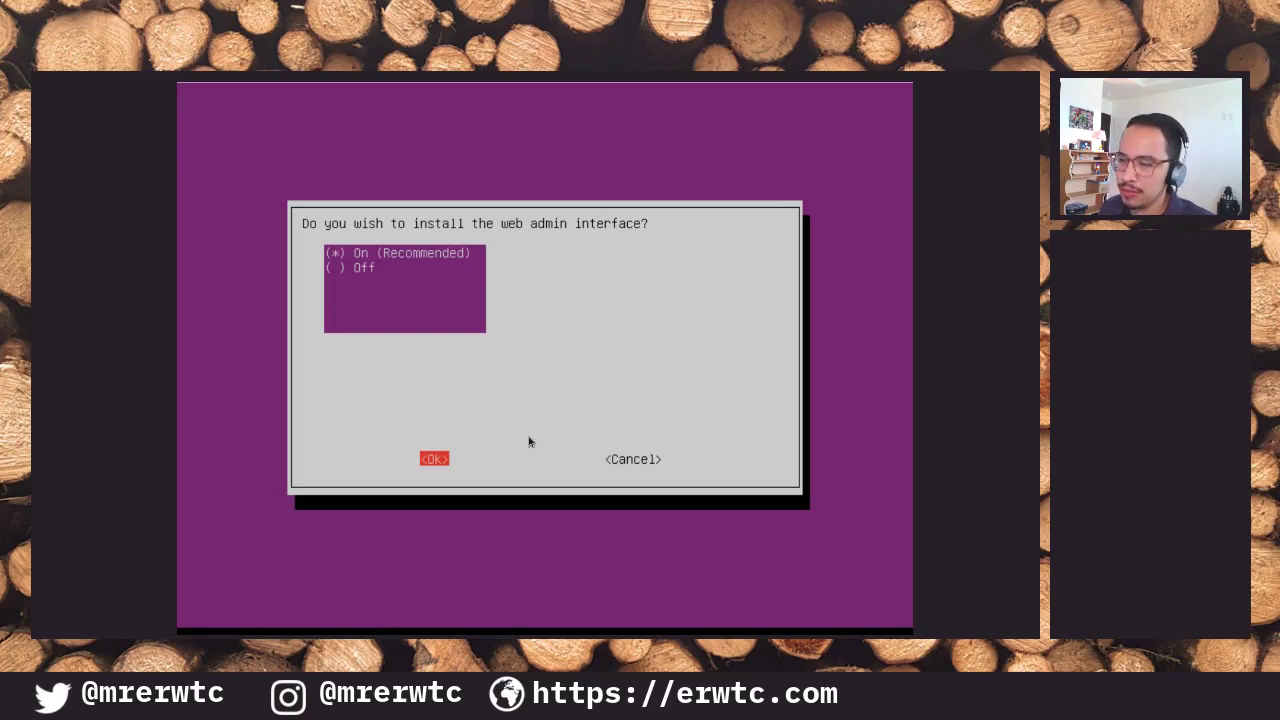
pyautogui.press('Return')
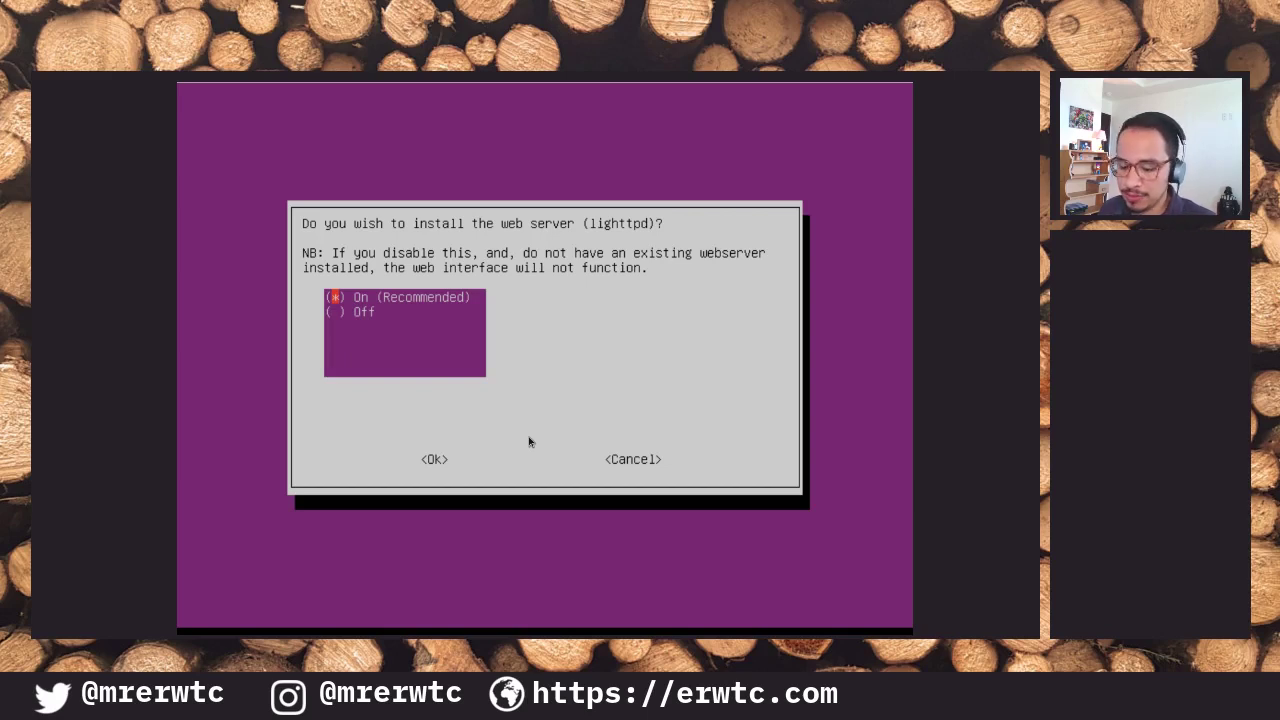
# Accept installing lighttpd and enabling query logging, then move to the privacy mode confirmation
pyautogui.press('Tab')
pyautogui.press('Return')
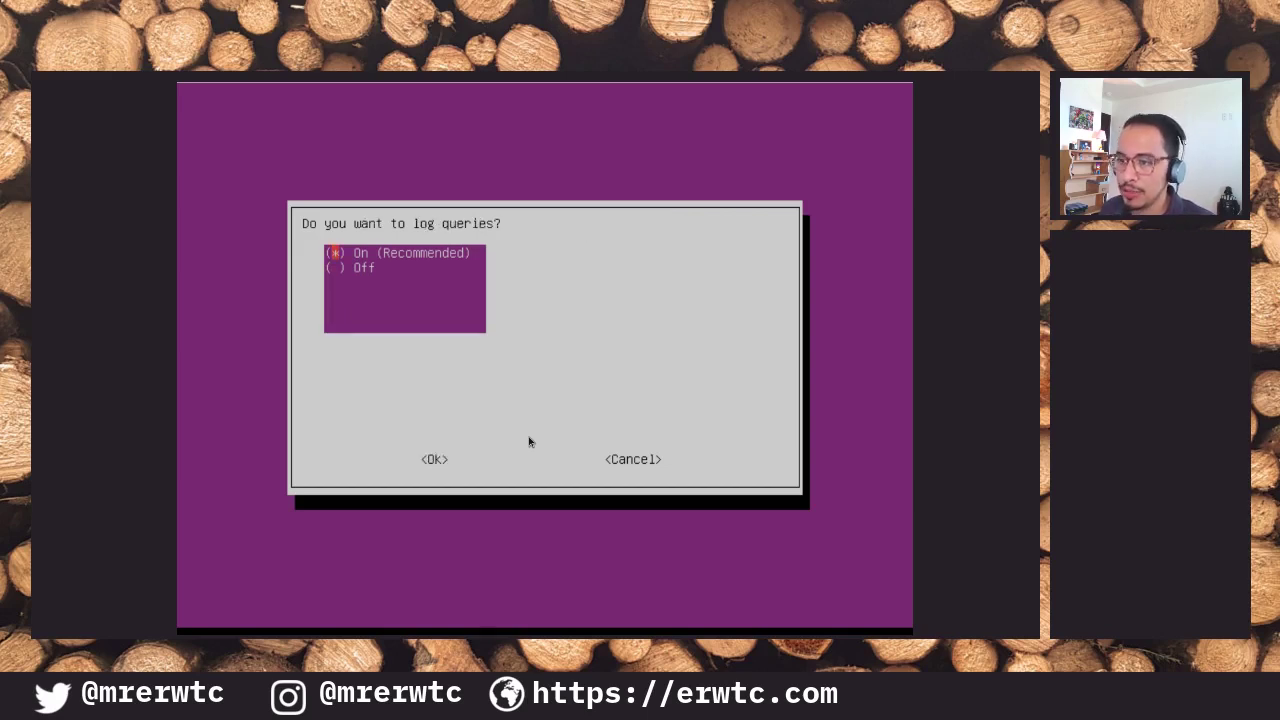
pyautogui.press('Tab')
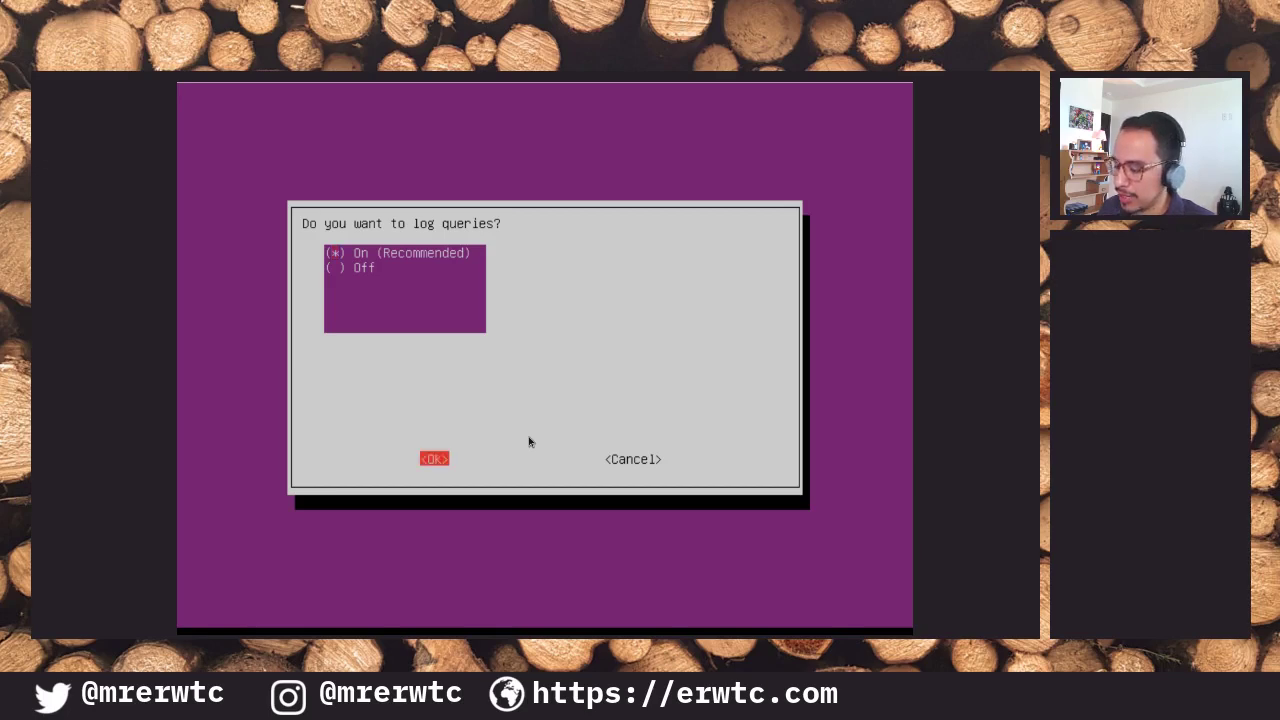
pyautogui.press('Return')
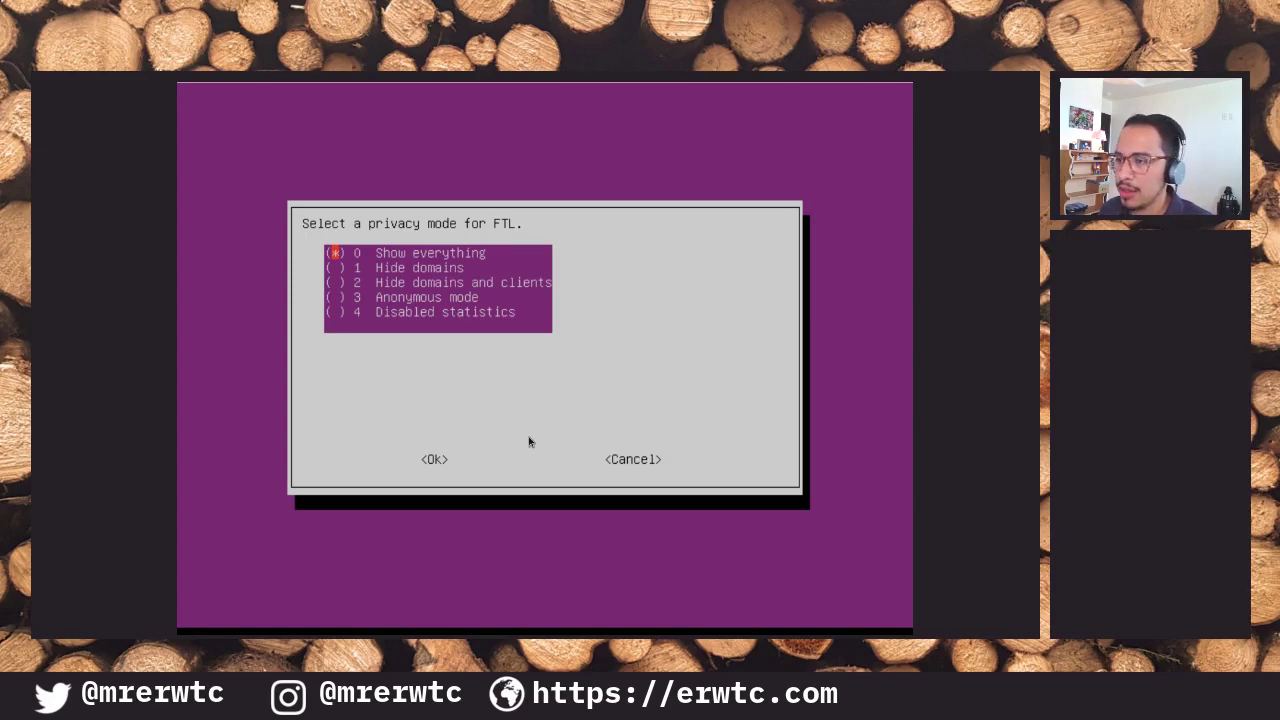
pyautogui.press('Tab')
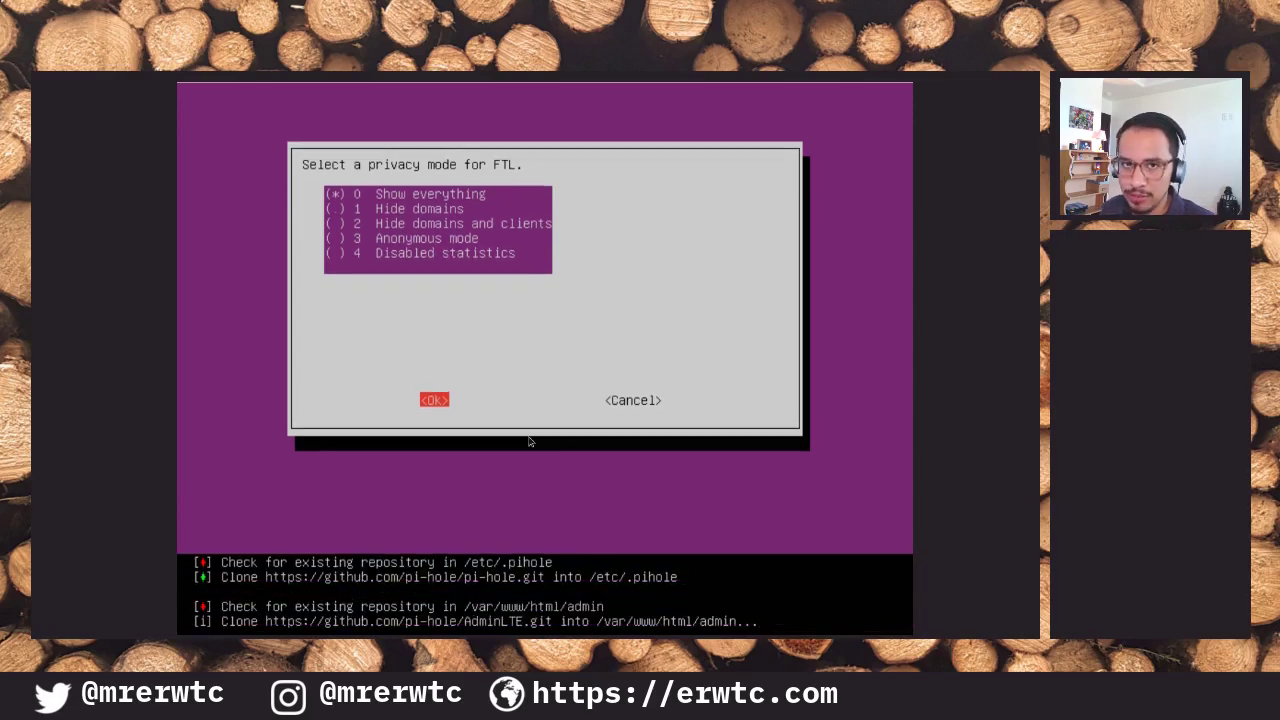
# Confirm privacy mode 0 Show everything and let installation run to Installation Complete
pyautogui.press('Return')
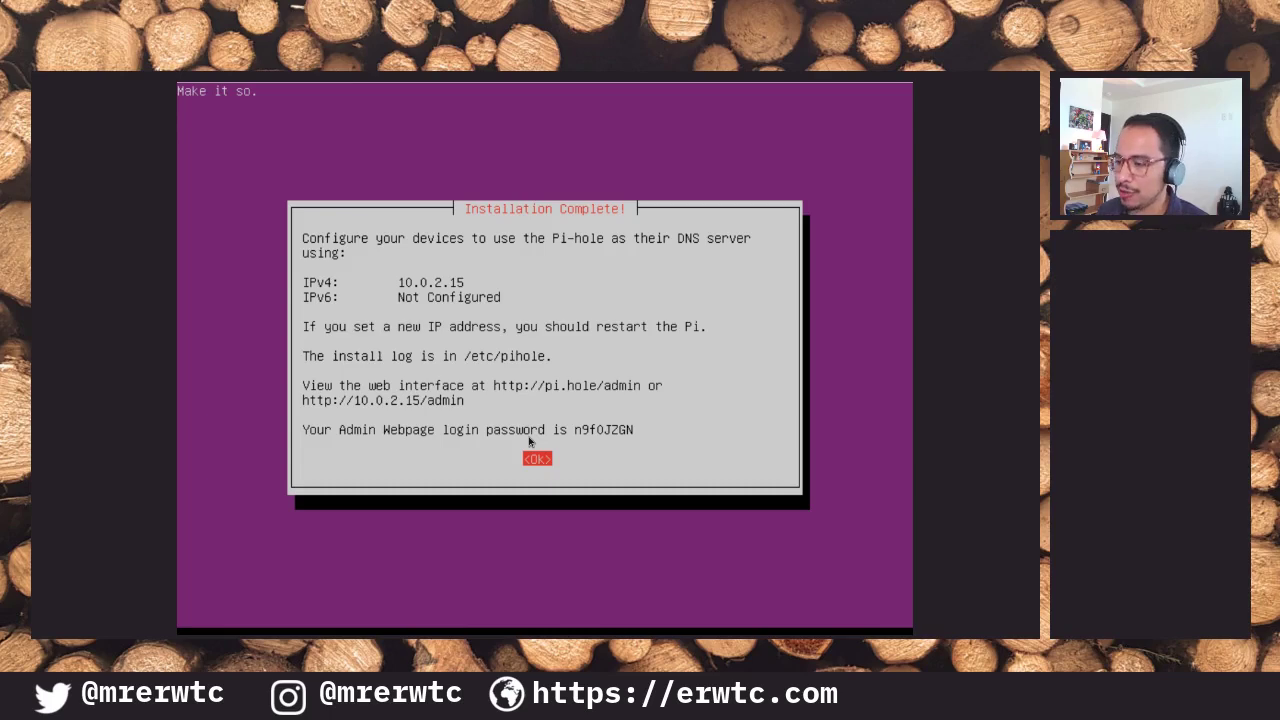
# Dismiss the Installation Complete dialog to return to the shell prompt
pyautogui.press('Return')
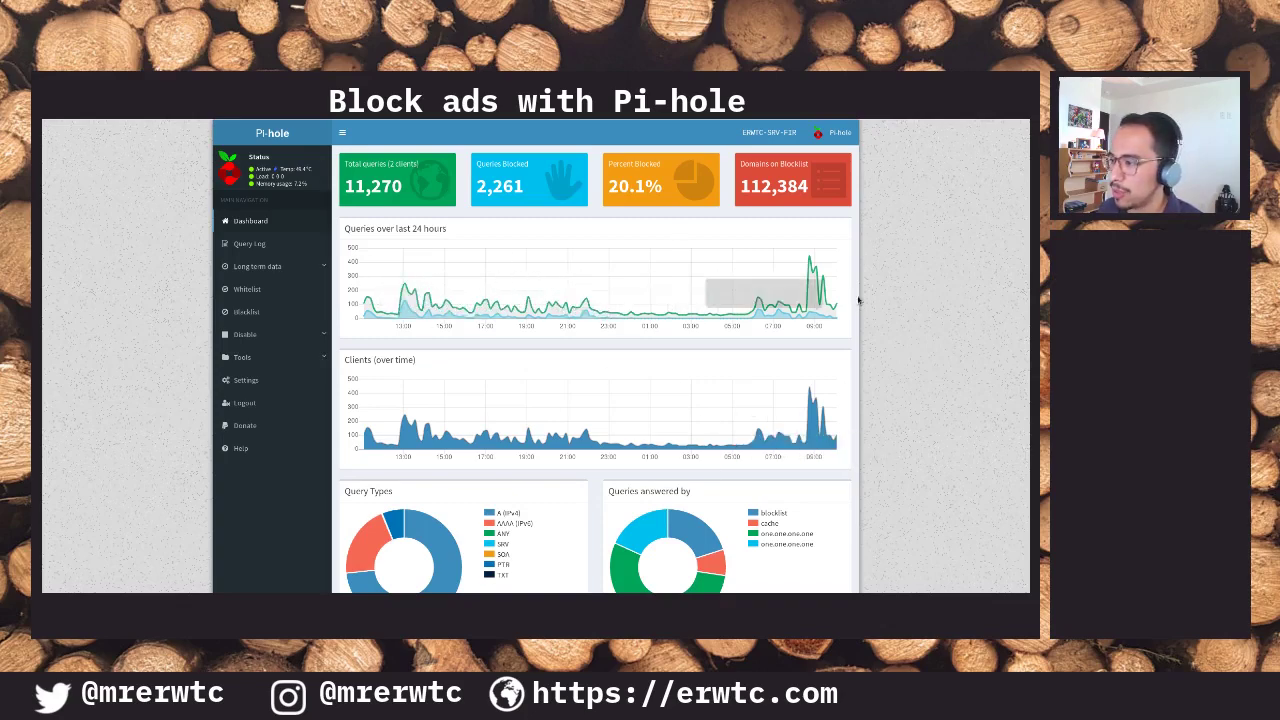
# Scroll through the dashboard's query stats, top domains and top clients, then back up
pyautogui.scroll(-2, 920, 323)
pyautogui.scroll(-5, 920, 323)
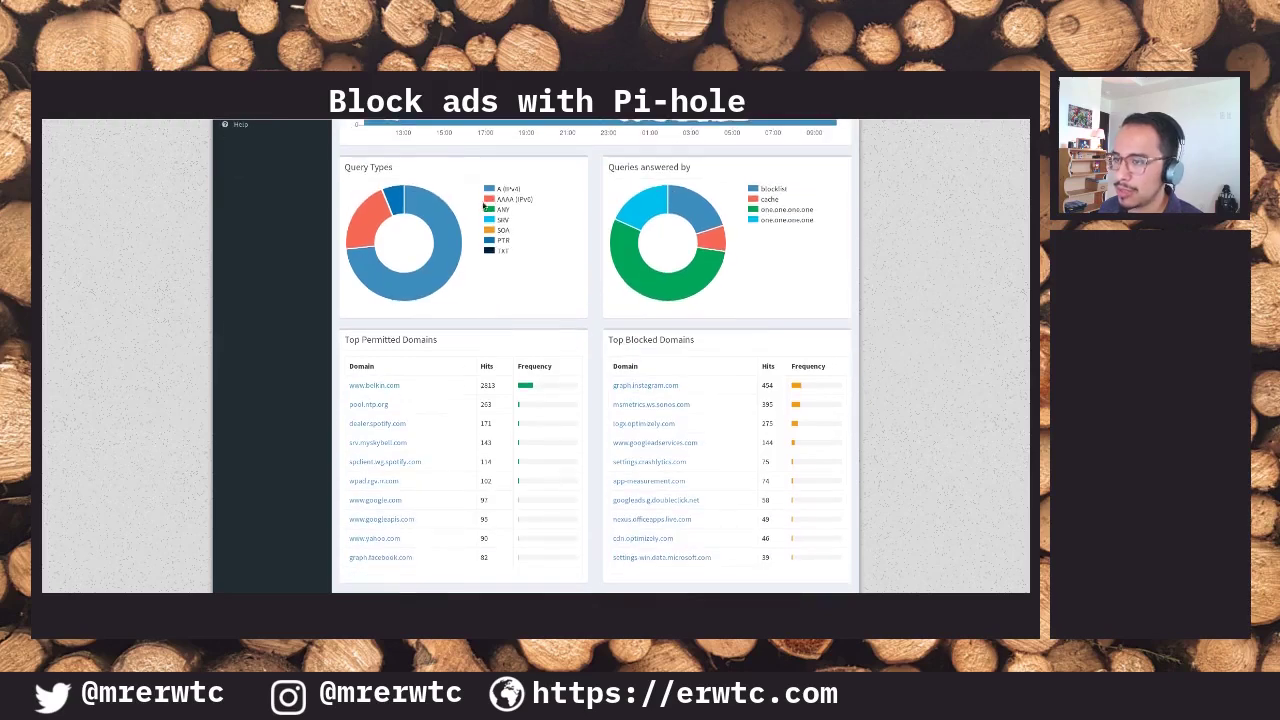
pyautogui.scroll(-2, 490, 318)
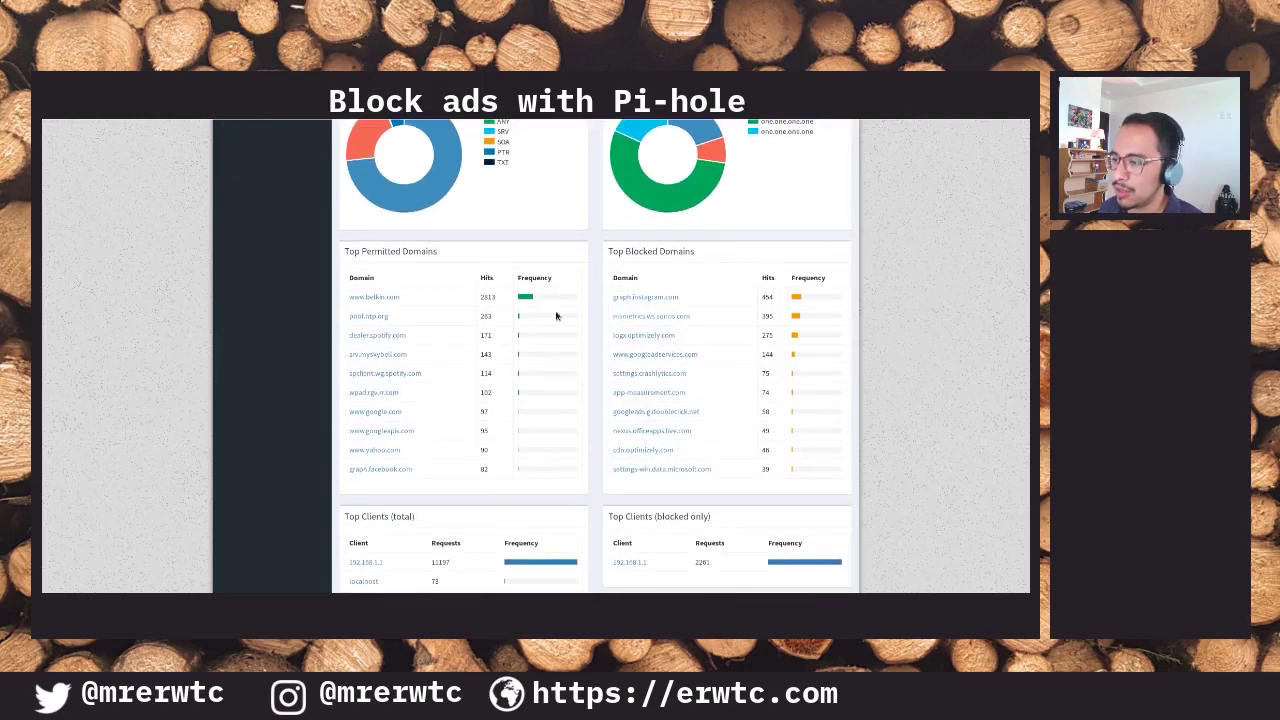
pyautogui.scroll(-2, 823, 397)
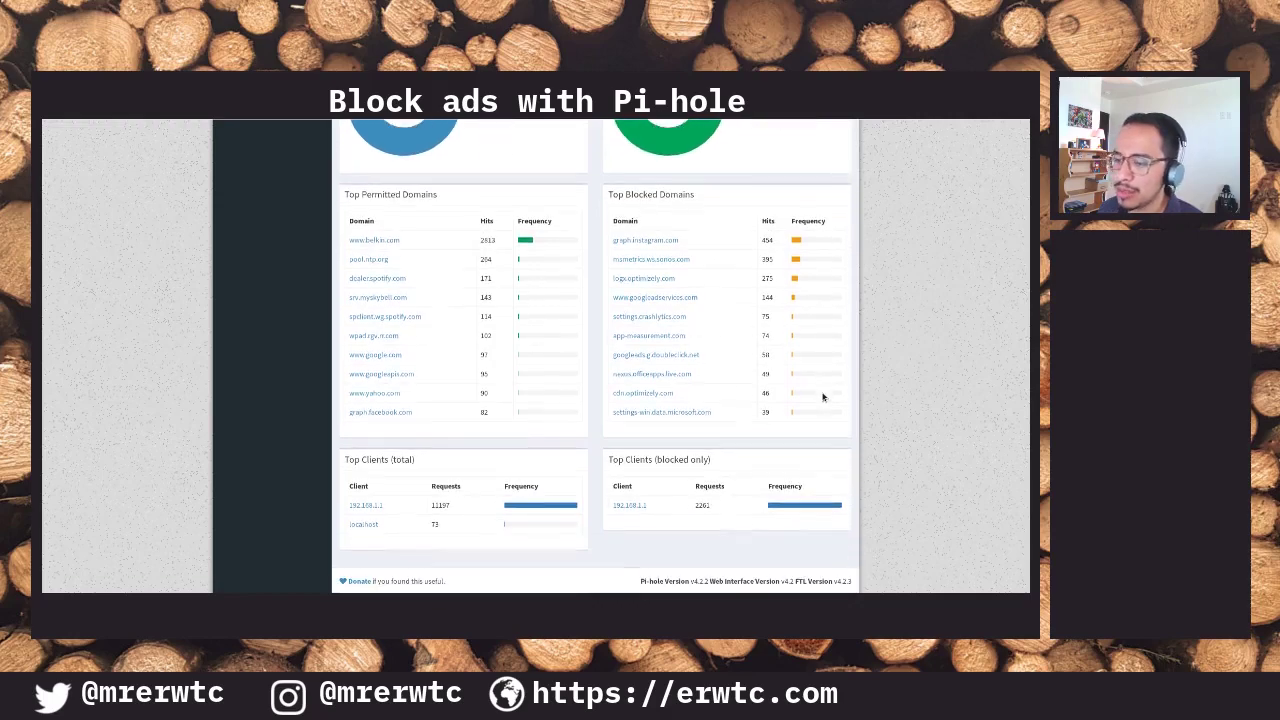
pyautogui.scroll(5, 846, 393)
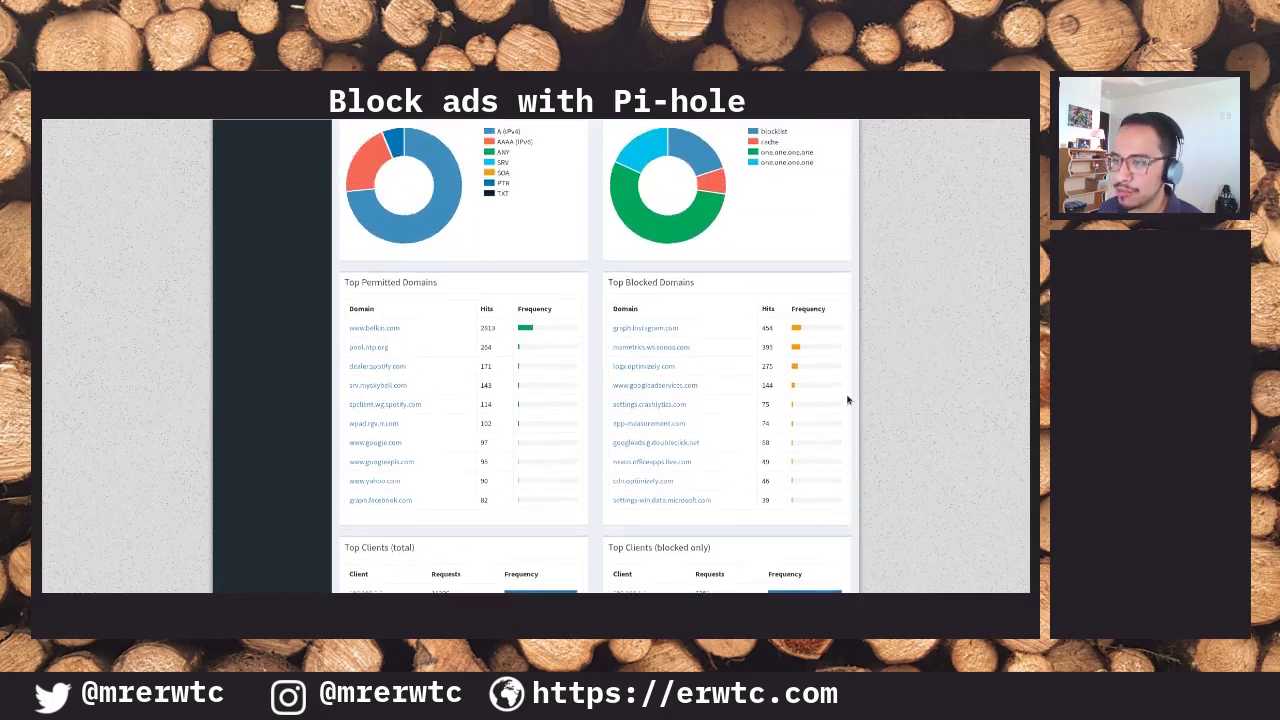
pyautogui.scroll(1, 878, 397)
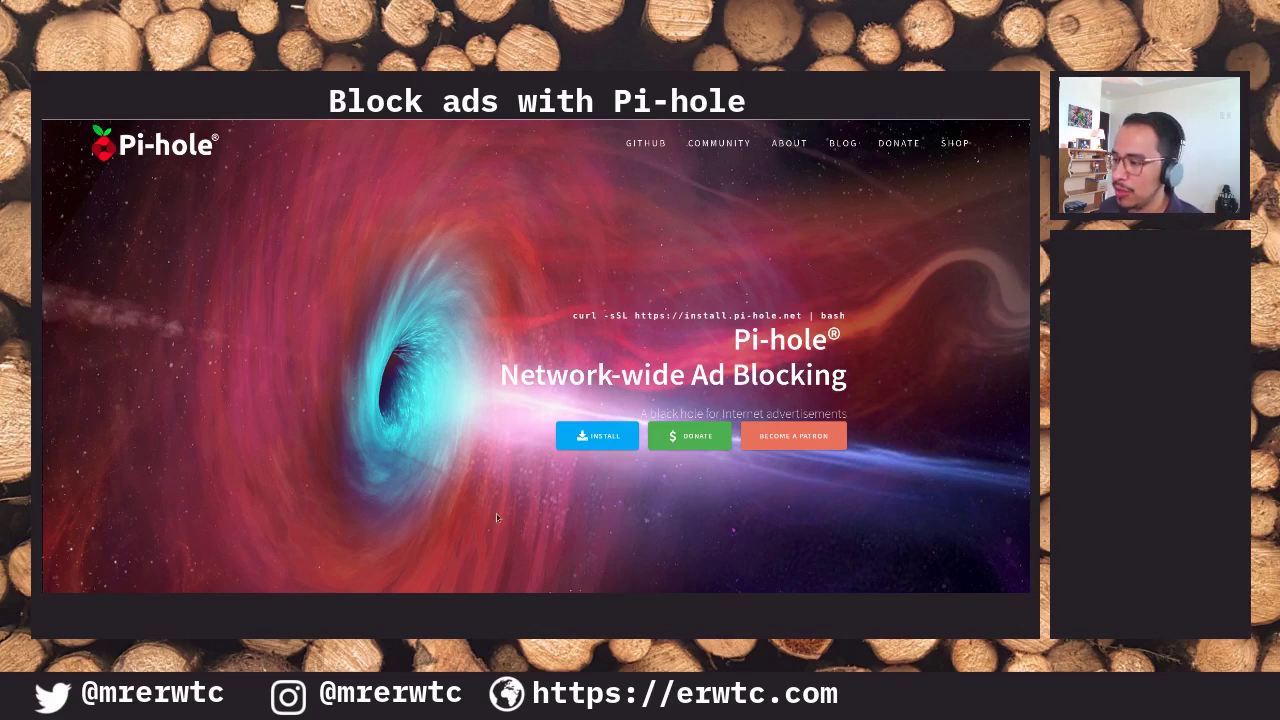
# Open the Donate page and scroll through the fundraiser and $25.00 PayPal donation form
pyautogui.click(690, 436)
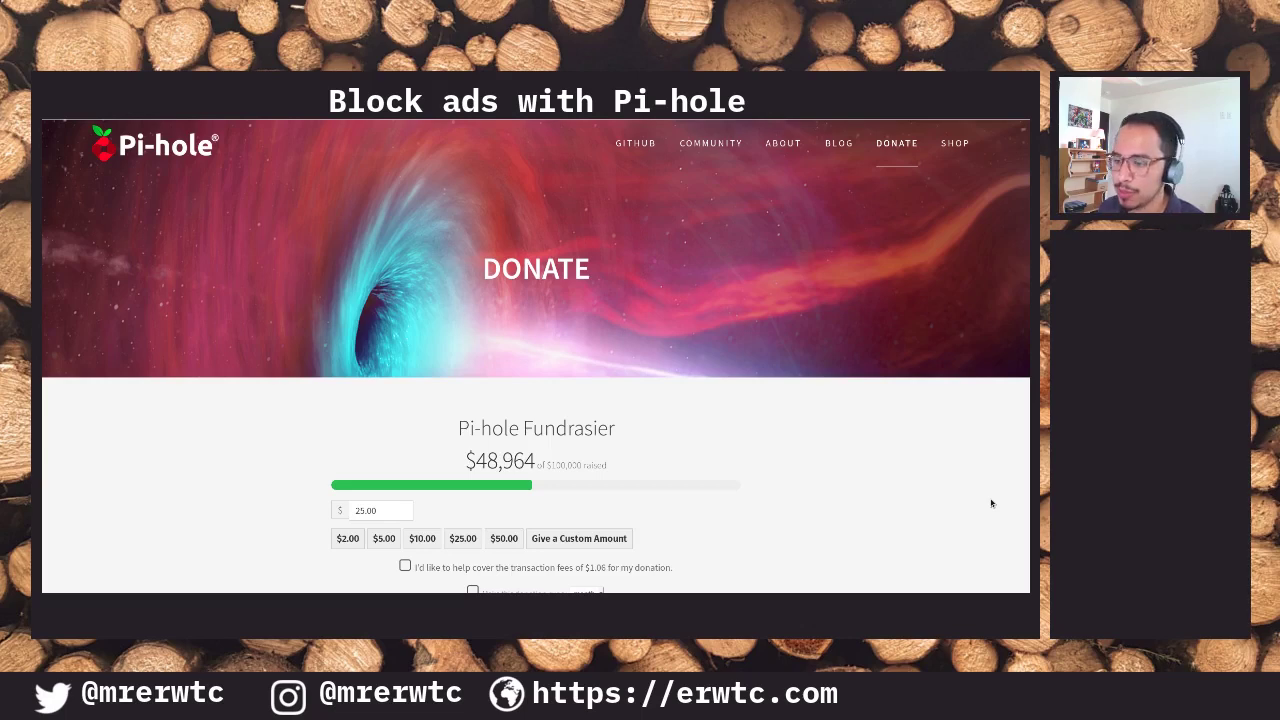
pyautogui.scroll(-2, 783, 392)
pyautogui.scroll(-1, 783, 392)
pyautogui.scroll(-5, 783, 392)
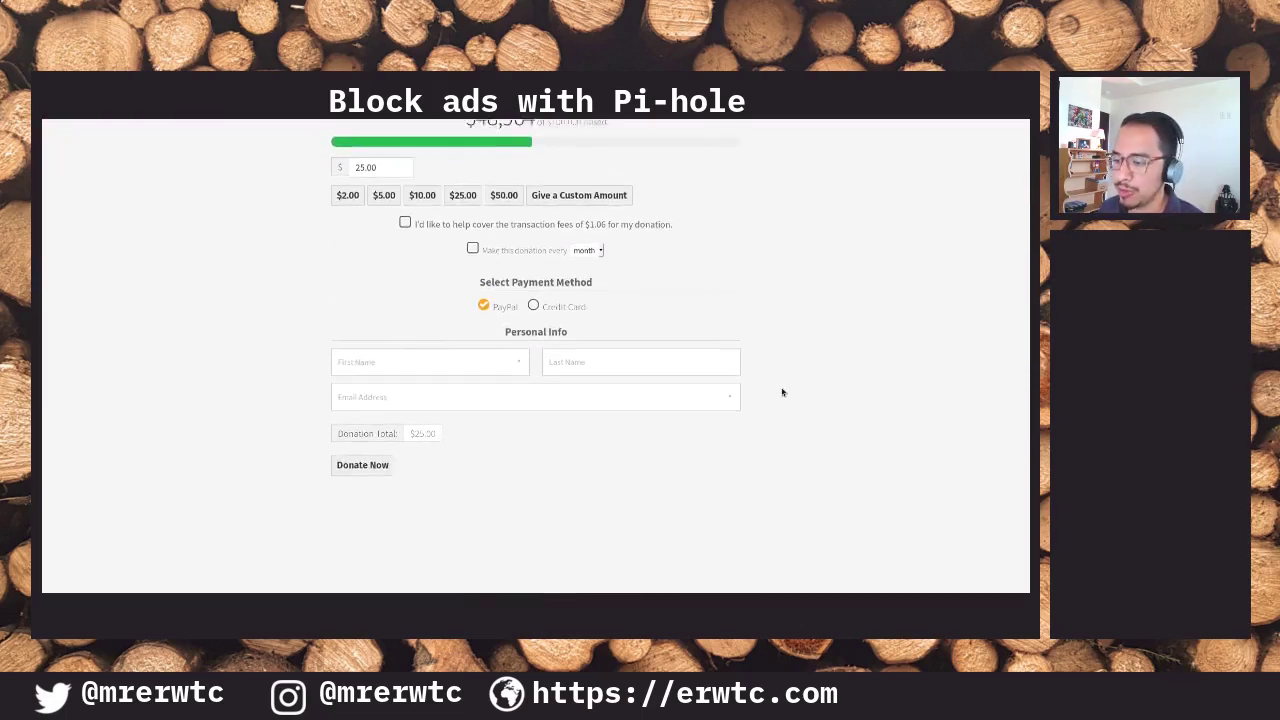
pyautogui.scroll(8, 783, 392)
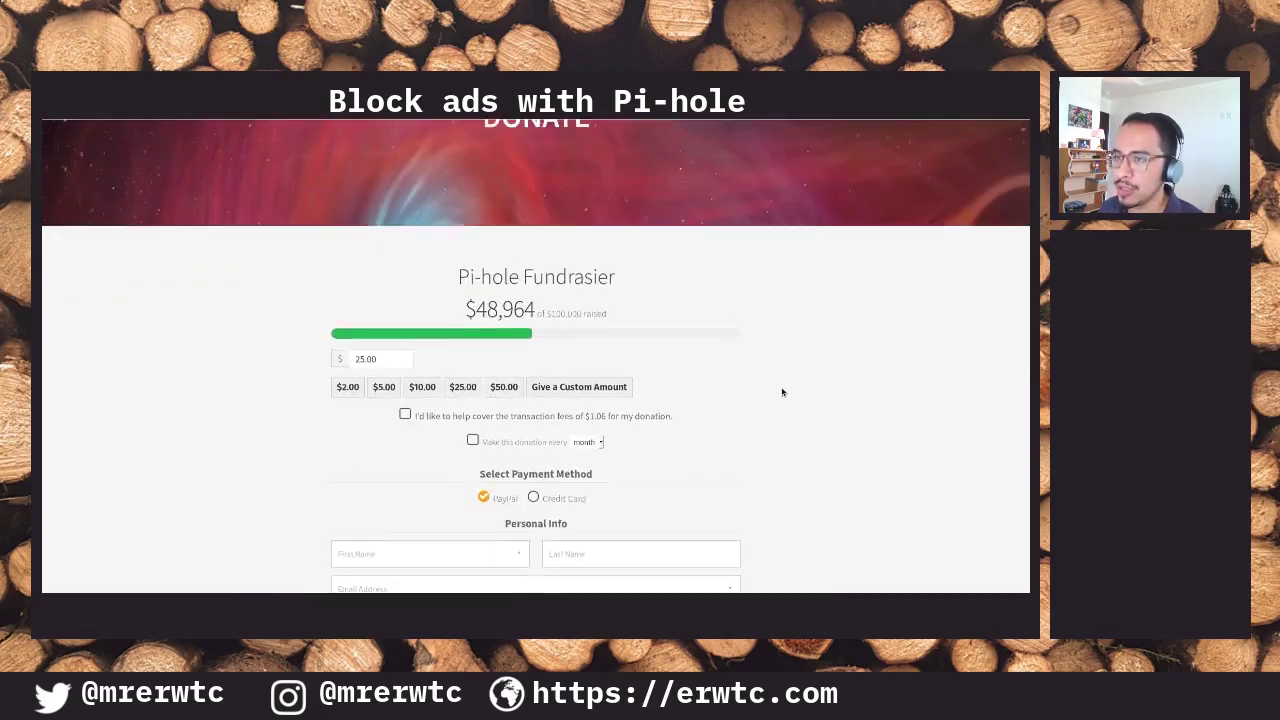